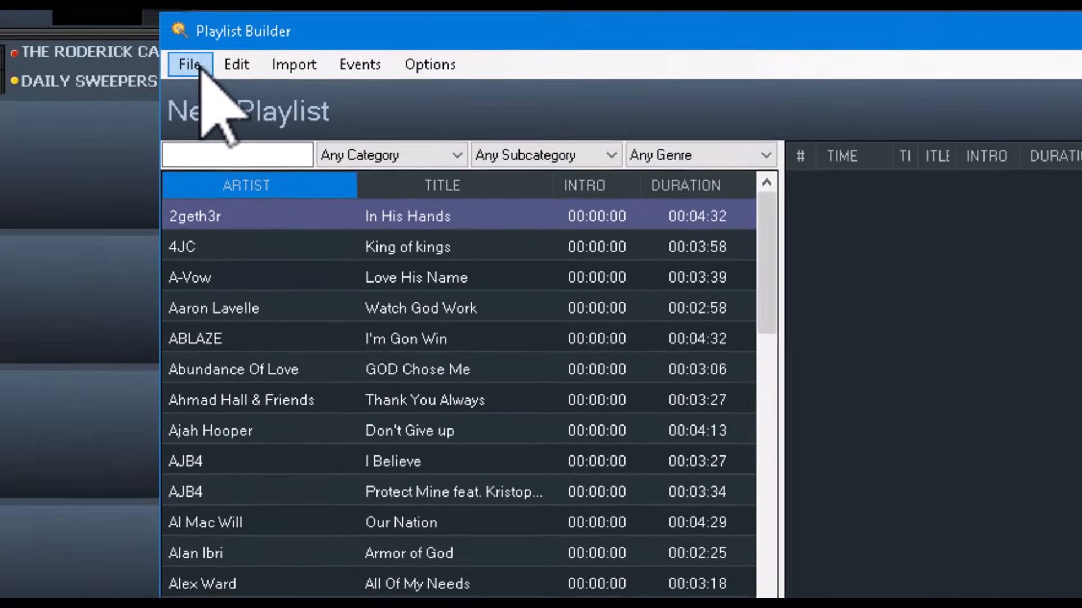
# Generate a 60-minute playlist from the Gospel Rotation, placed at the Top position, in the Playlist Builder
pyautogui.click(192, 65)
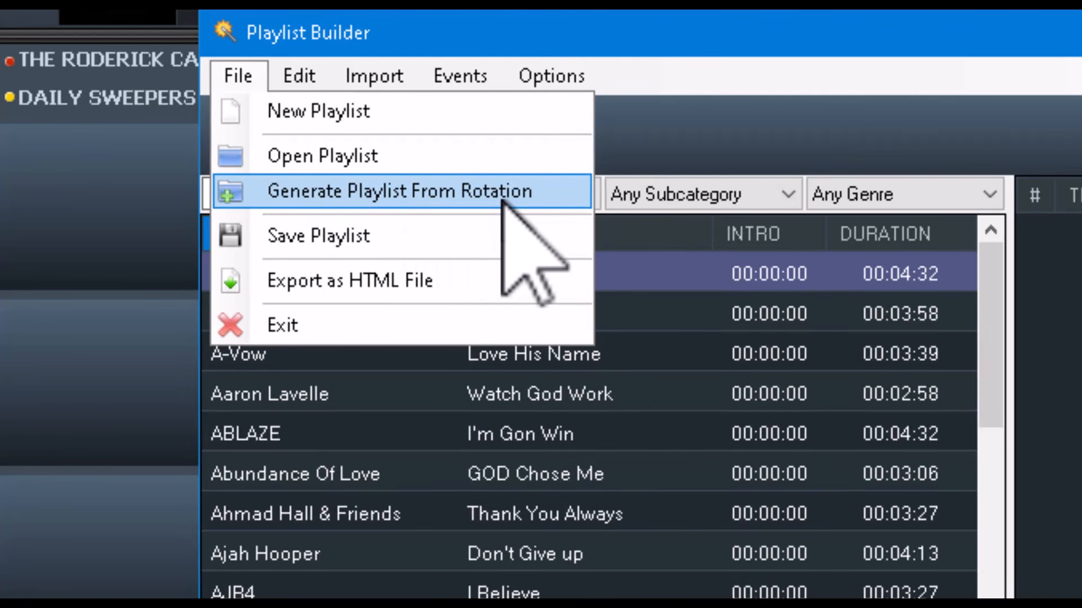
pyautogui.click(503, 201)
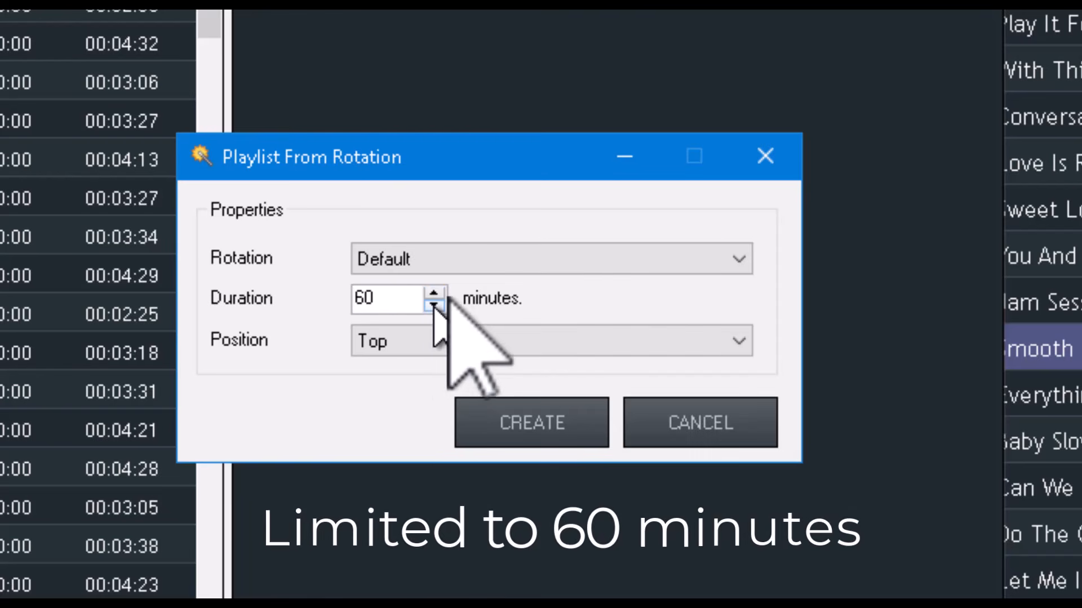
pyautogui.click(503, 258)
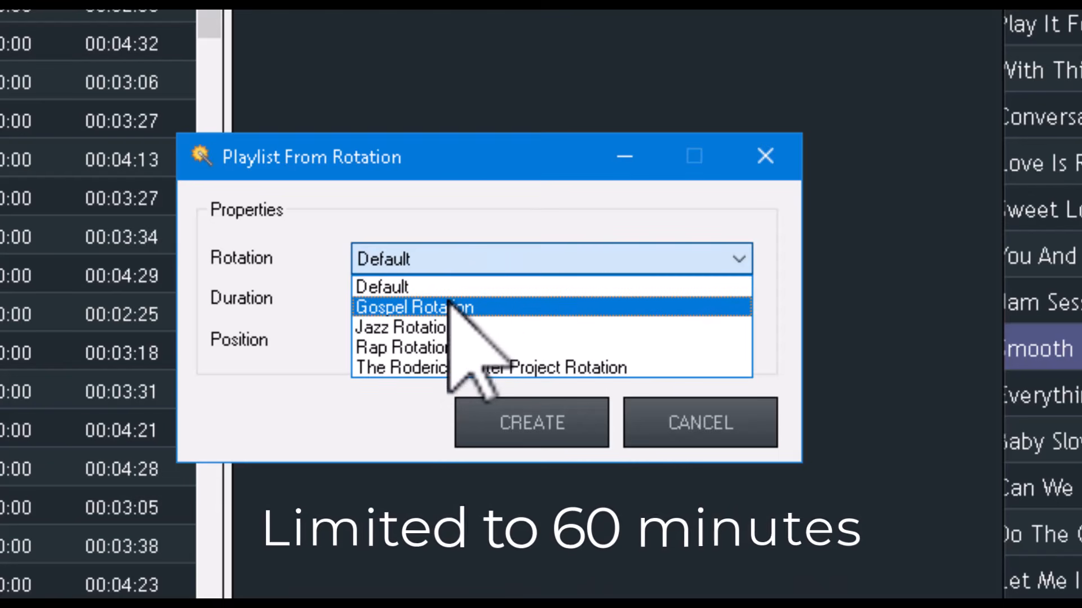
pyautogui.click(483, 307)
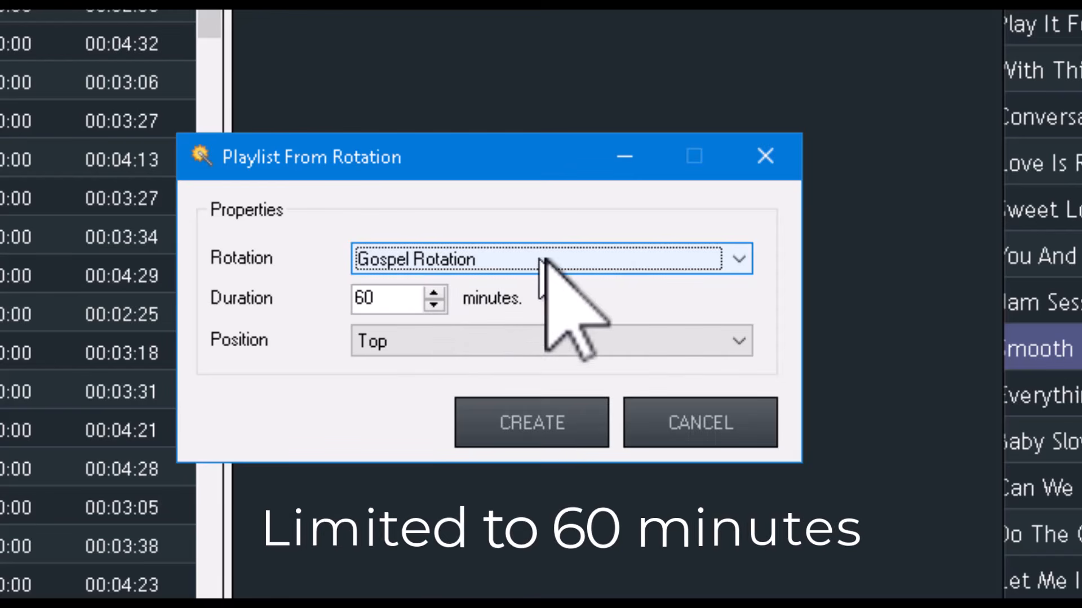
pyautogui.click(509, 427)
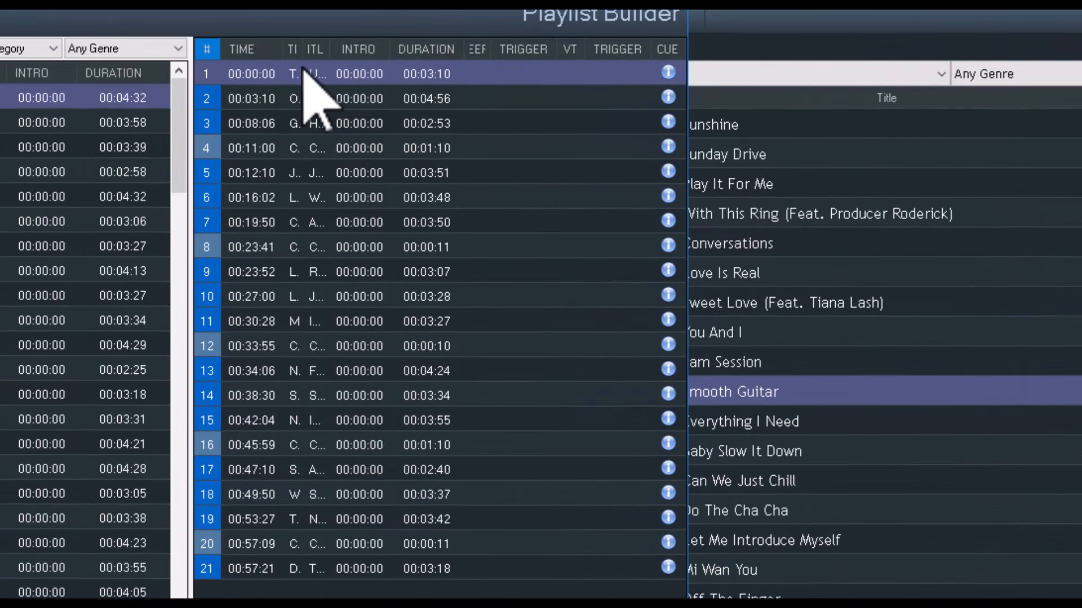
# Widen the generated playlist's columns to examine its artists, titles and CJC_GospelRadioDrop entries, and close the Playlist Builder
pyautogui.moveTo(688, 248); pyautogui.dragTo(1064, 296)
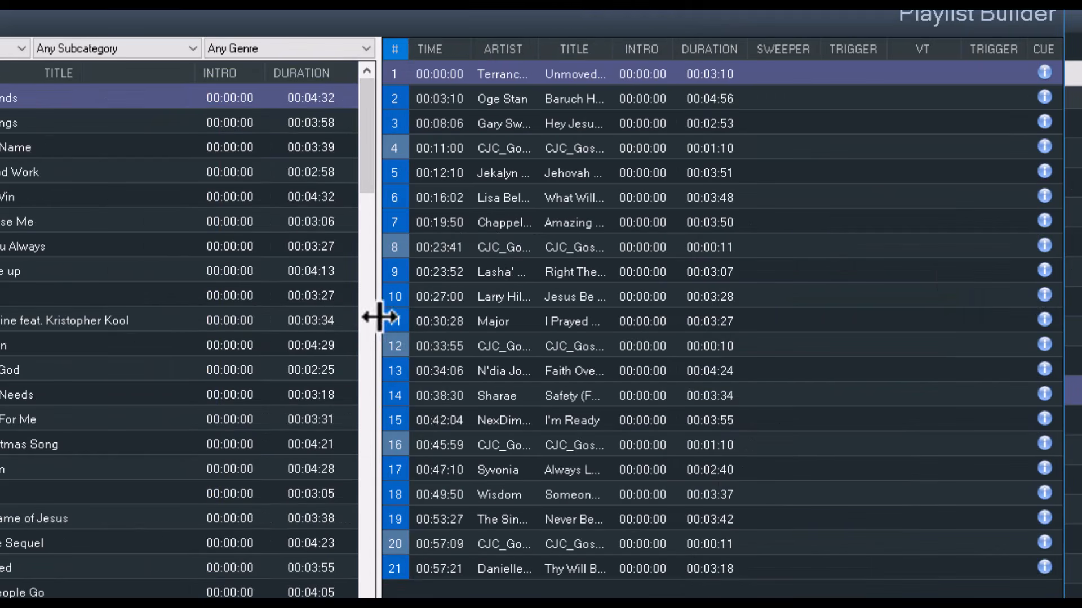
pyautogui.moveTo(379, 317); pyautogui.dragTo(42, 282)
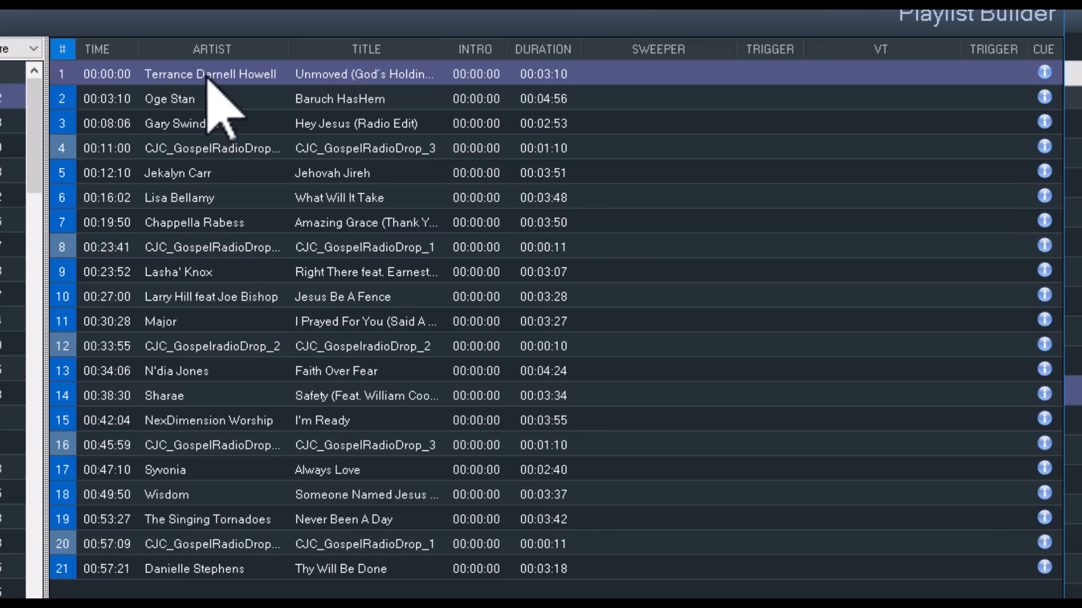
pyautogui.click(219, 151)
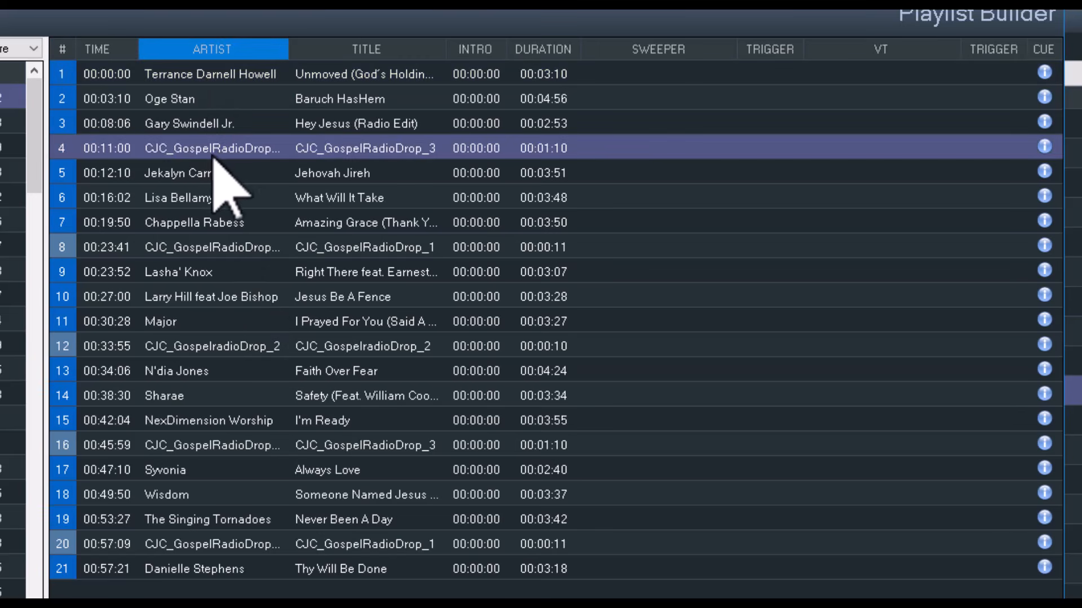
pyautogui.click(199, 346)
pyautogui.click(203, 544)
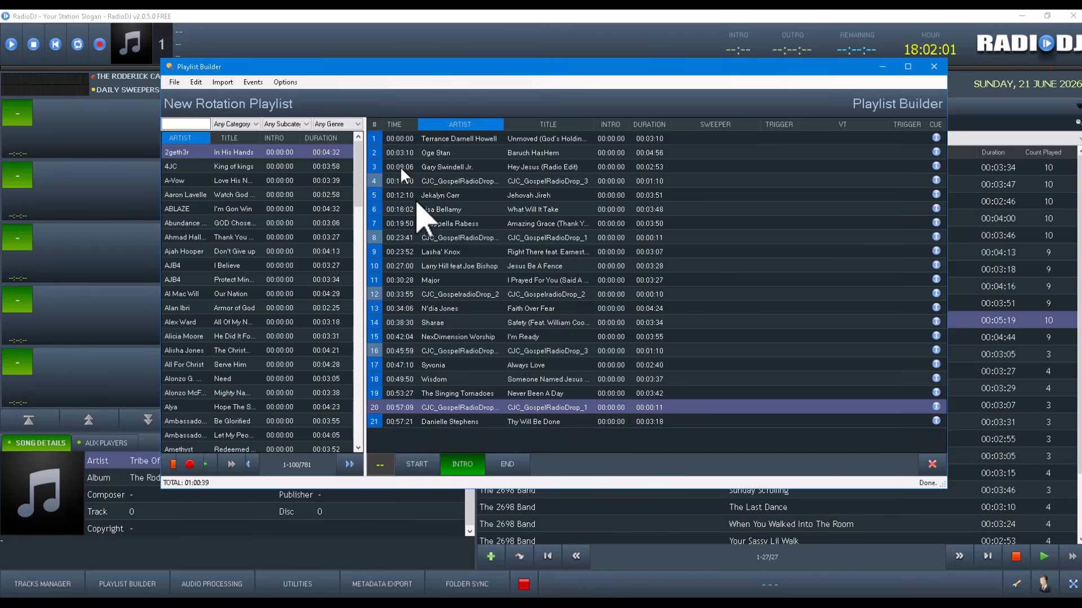
pyautogui.click(933, 67)
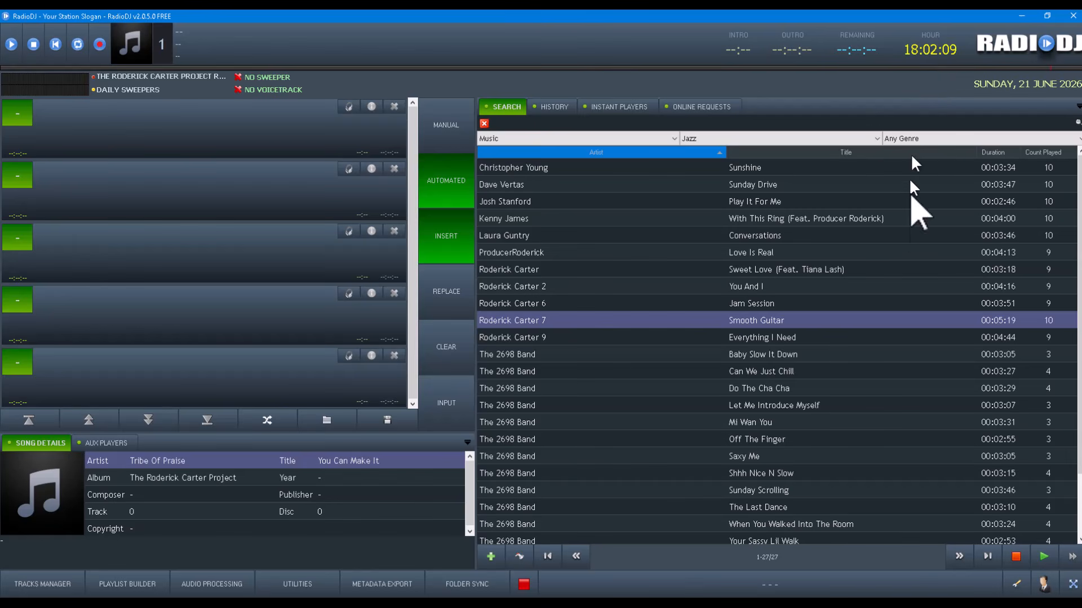
# Switch to CS Rotation2Playlist and test the connection to the radiodj2050 database
pyautogui.hotkey('alt', 'Tab')
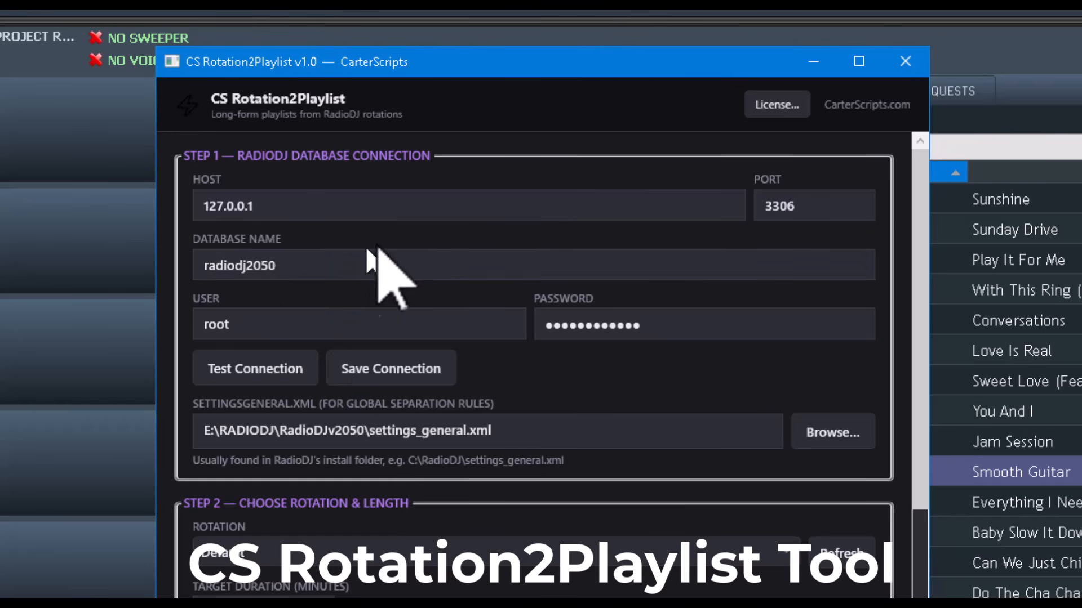
pyautogui.click(252, 369)
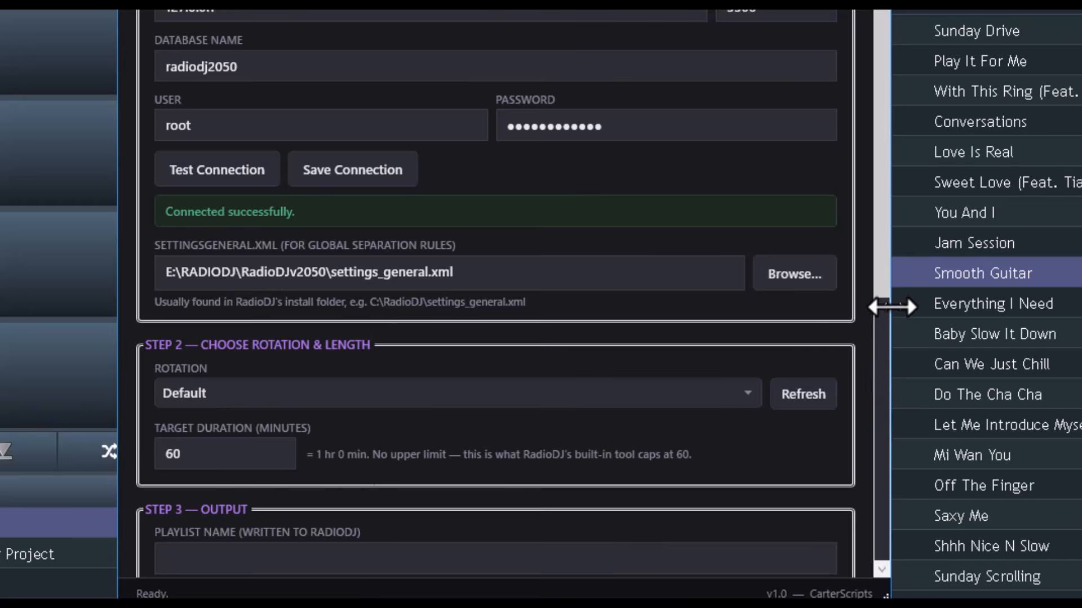
# Choose Gospel Rotation as the source rotation and set the target duration to 1440 minutes
pyautogui.scroll(-4, 873, 363)
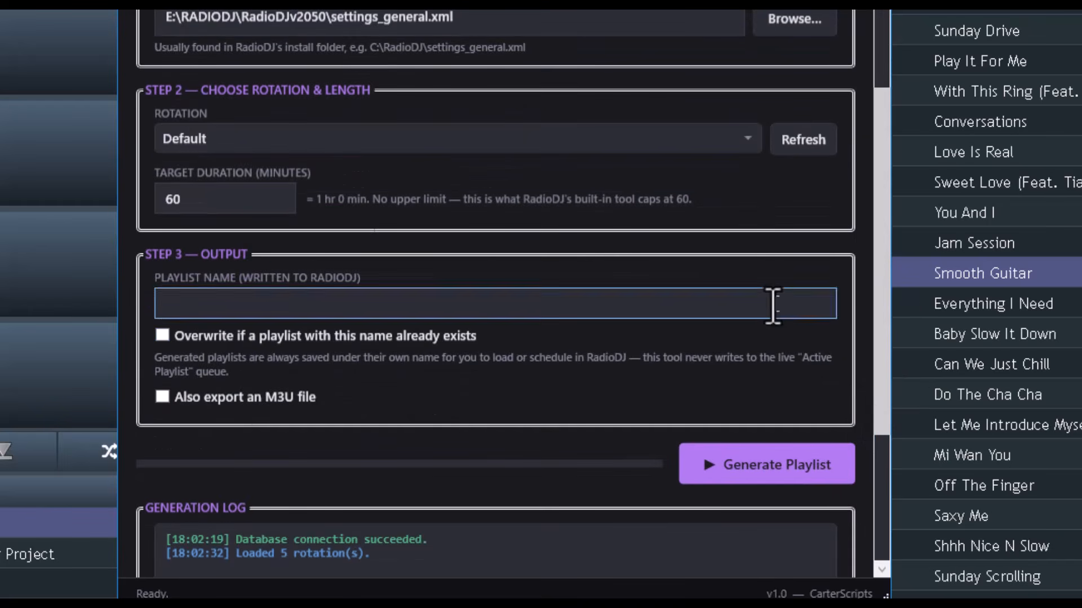
pyautogui.click(600, 142)
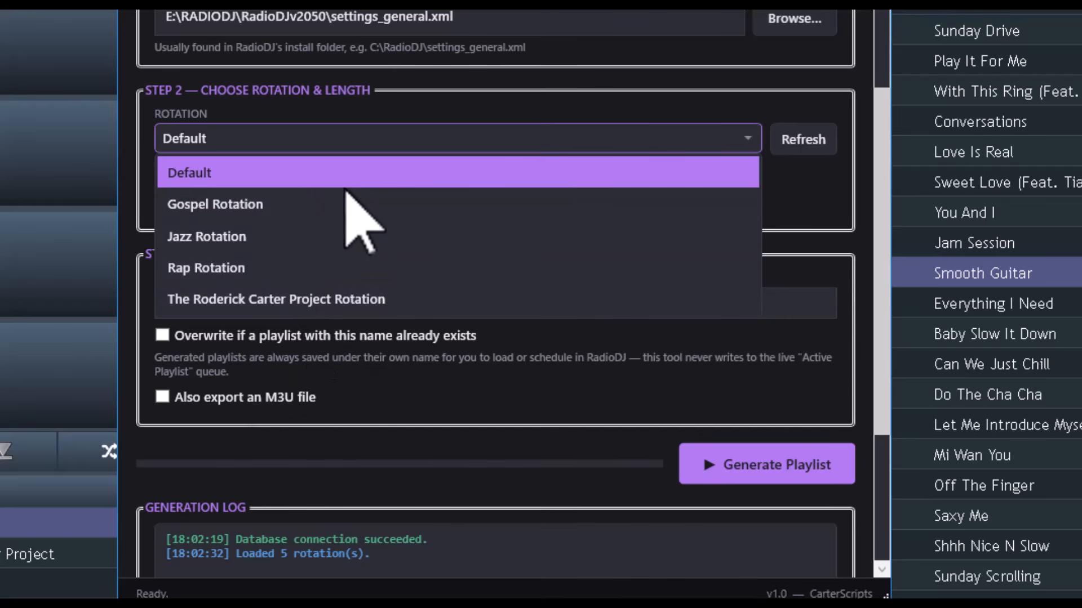
pyautogui.click(239, 206)
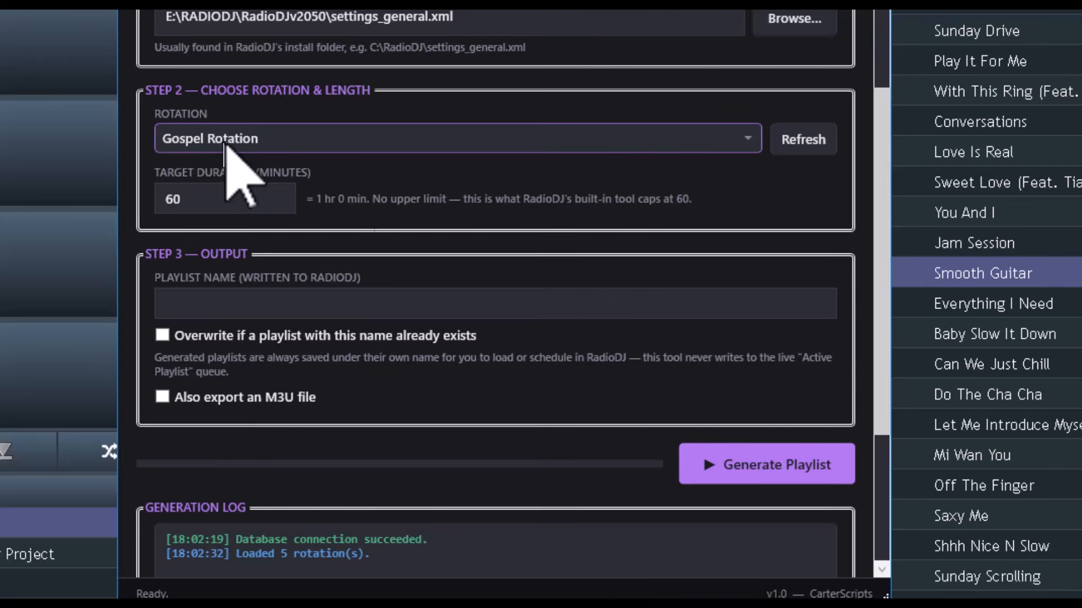
pyautogui.moveTo(881, 137); pyautogui.dragTo(881, 157)
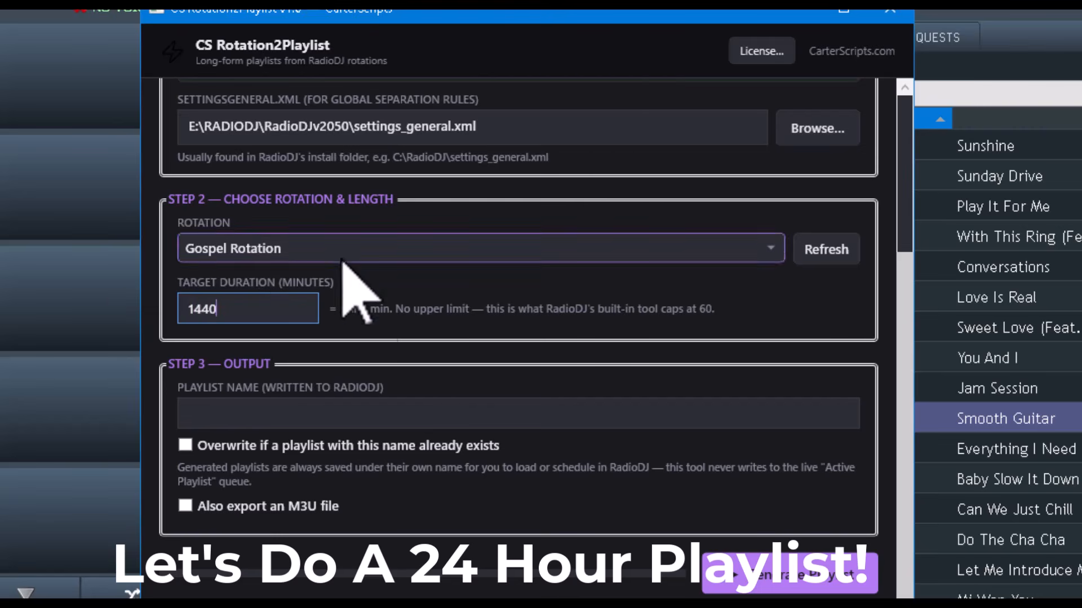
# Name the output playlist My24HourPlaylist and allow overwriting an existing playlist with the same name
pyautogui.click(262, 412)
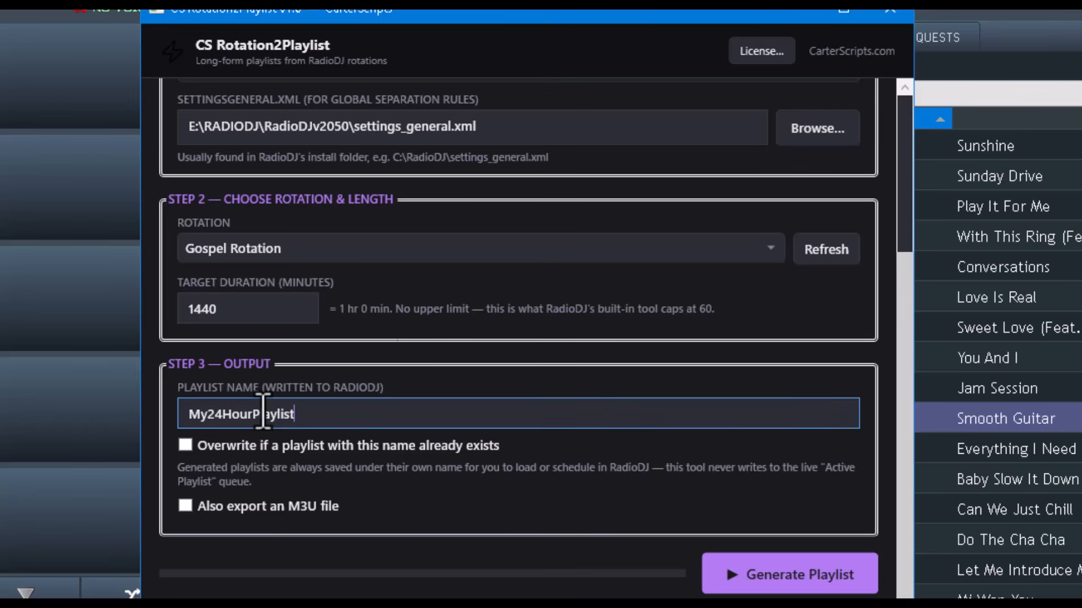
pyautogui.click(188, 447)
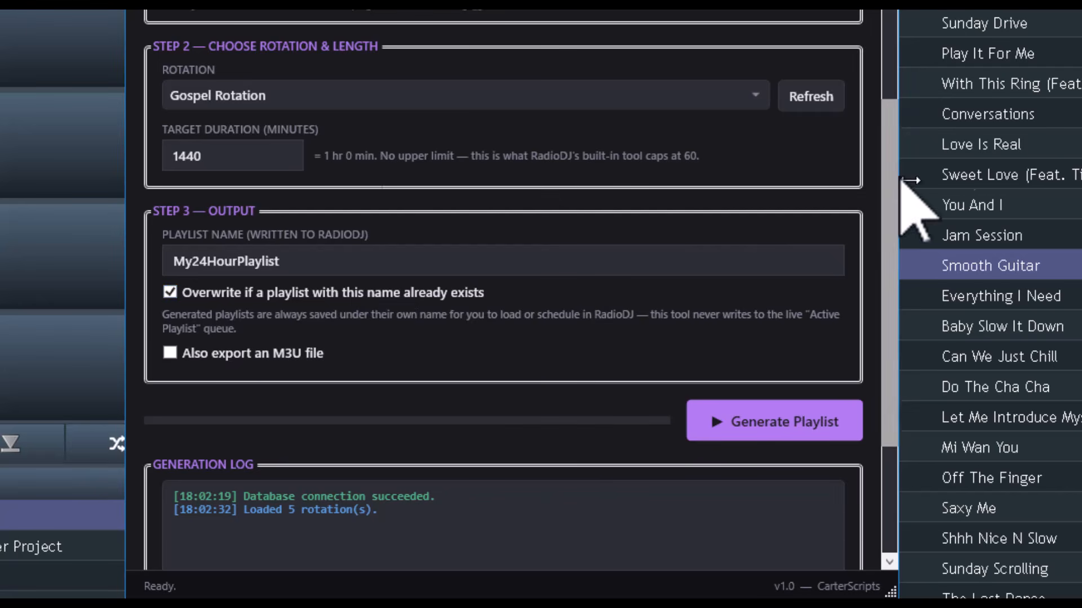
# Enable the additional M3U export and set its output file to My24HourPlaylist.m3u in the Playlist folder
pyautogui.scroll(-2, 892, 225)
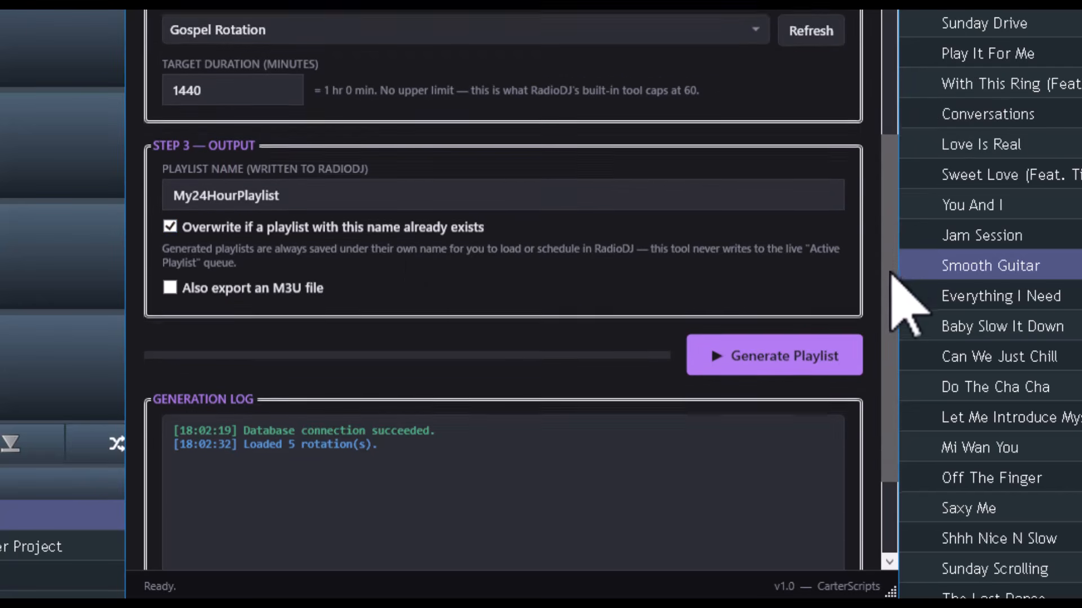
pyautogui.scroll(-3, 891, 272)
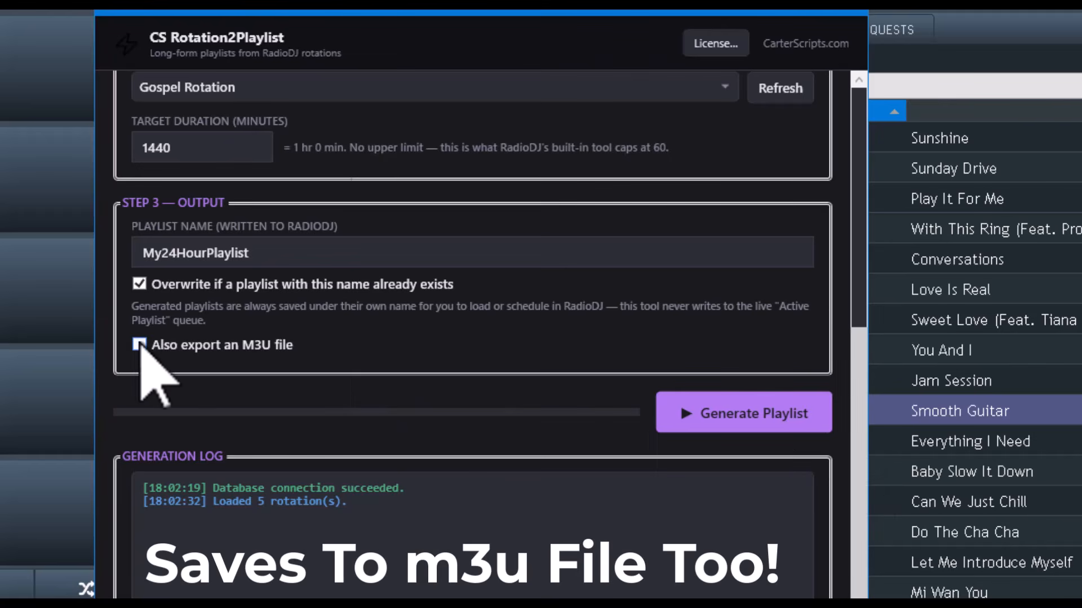
pyautogui.click(139, 345)
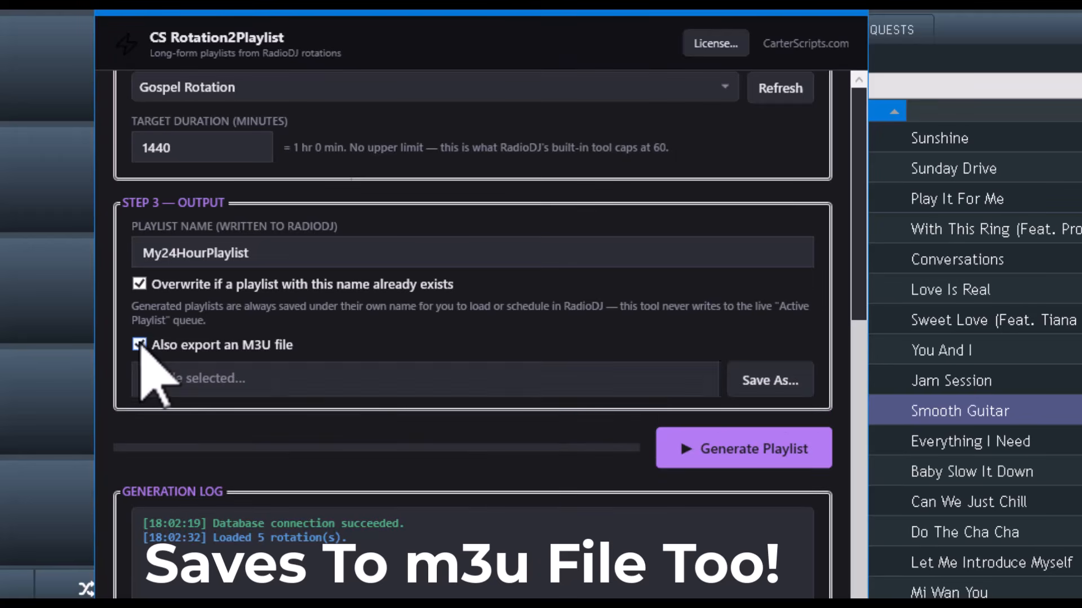
pyautogui.click(773, 384)
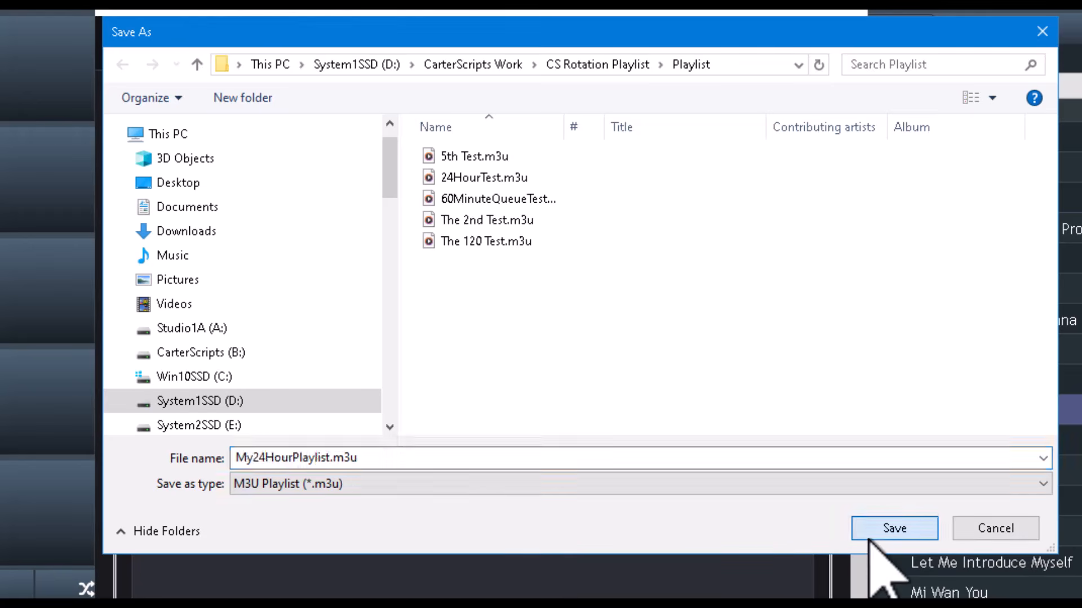
pyautogui.click(894, 527)
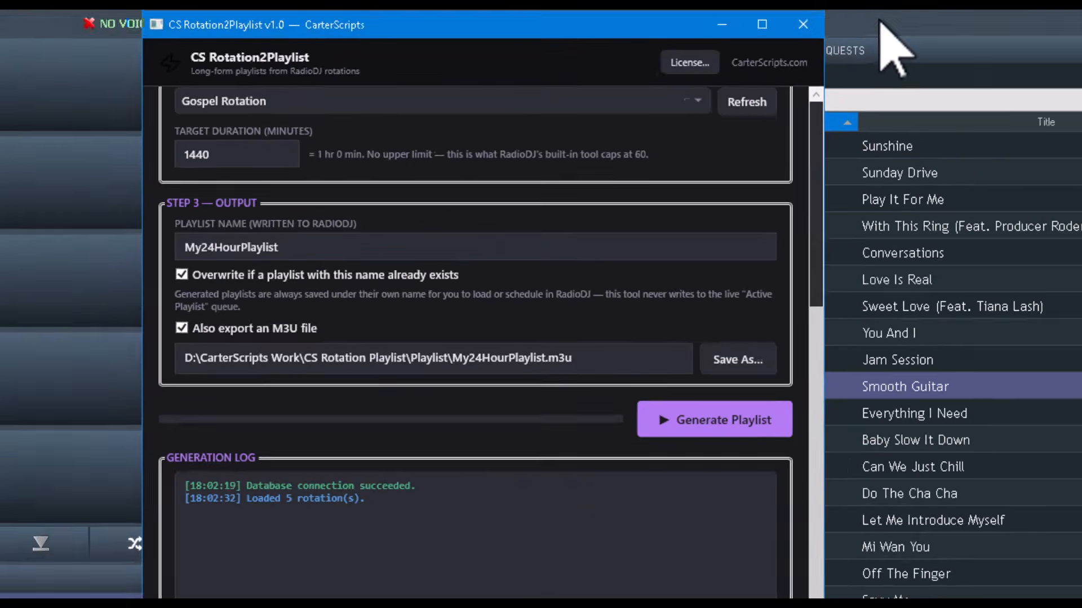
# Switch to RadioDJ, open the playlist manager from its configuration, and delete the 24HourTest, 24HourTest2 and 3rd Test playlists
pyautogui.click(879, 21)
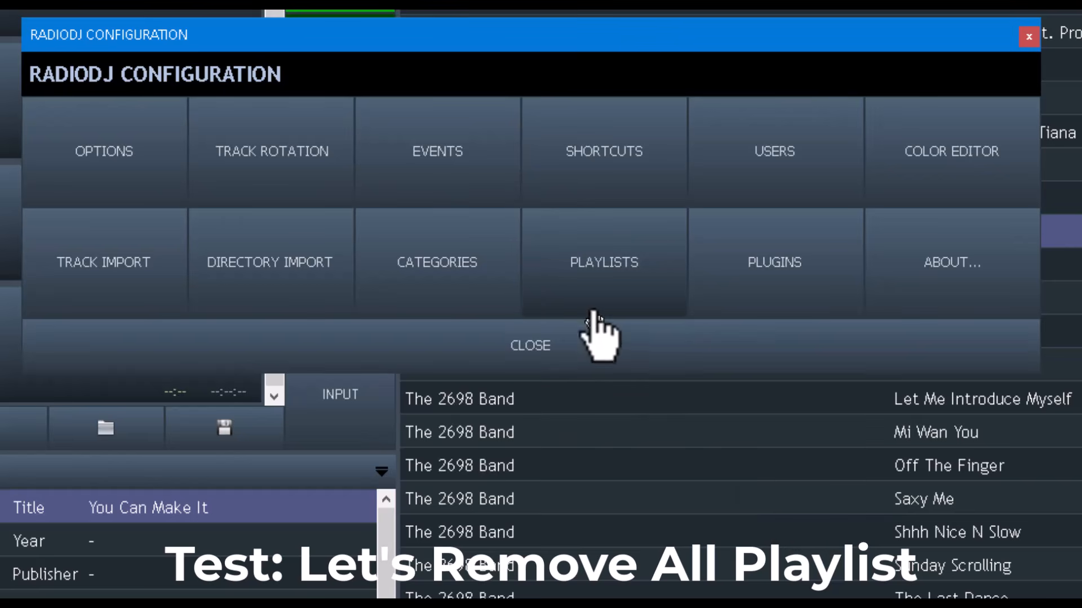
pyautogui.click(564, 284)
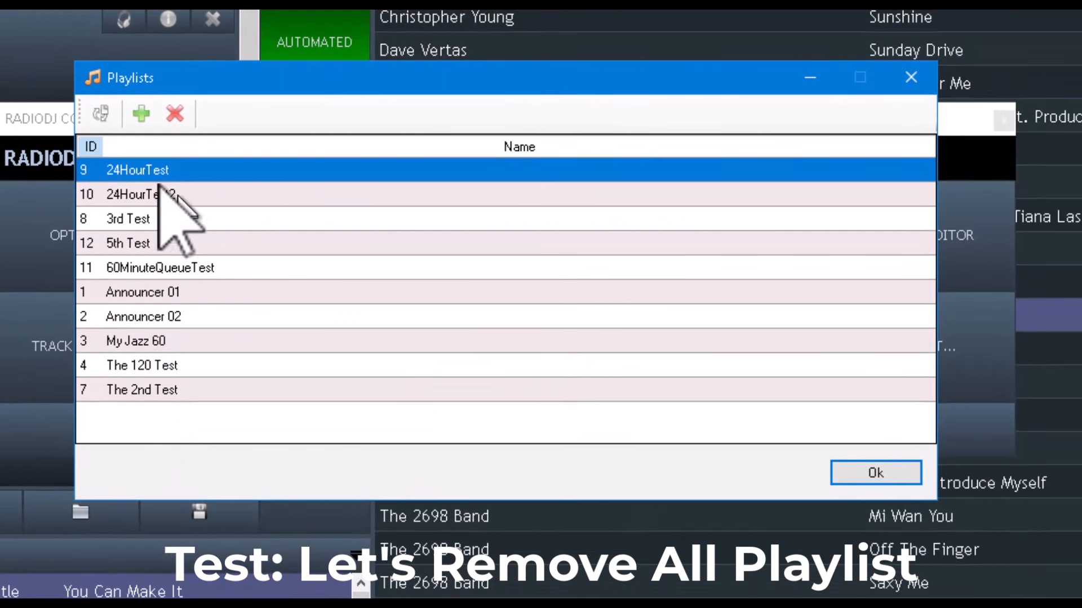
pyautogui.click(182, 113)
pyautogui.click(529, 365)
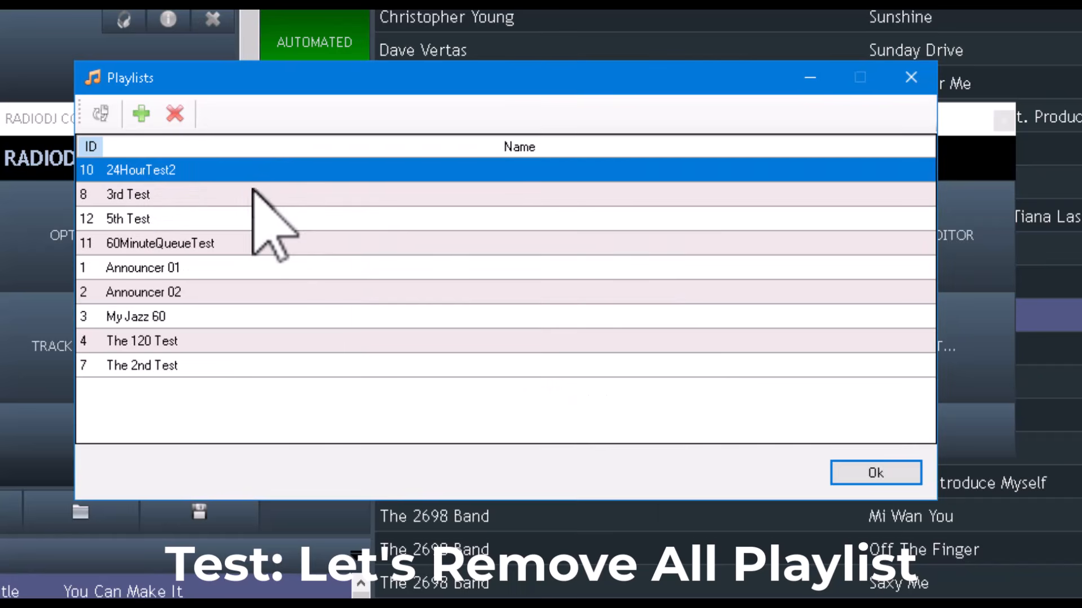
pyautogui.click(166, 99)
pyautogui.click(529, 365)
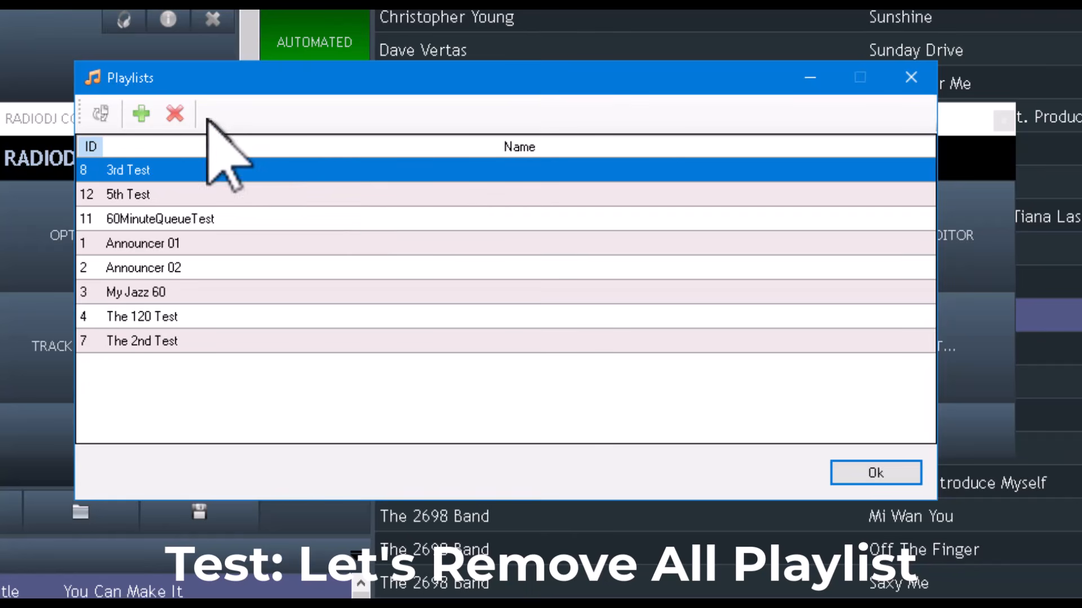
pyautogui.click(174, 113)
pyautogui.click(529, 365)
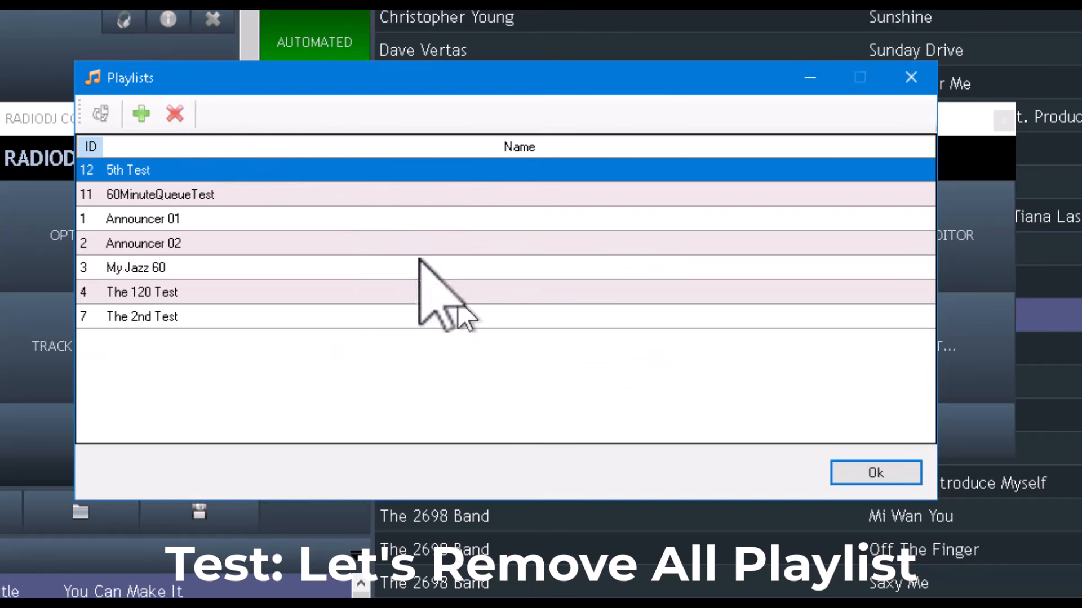
# Delete all remaining saved playlists, from 5th Test through The 2nd Test, and close the playlist manager
pyautogui.click(182, 111)
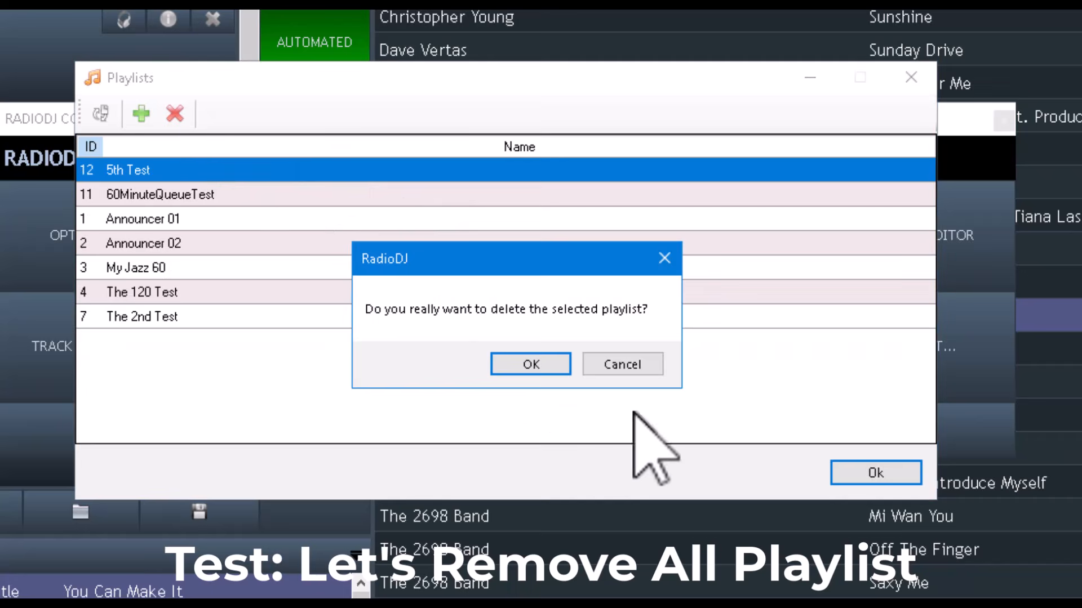
pyautogui.click(548, 364)
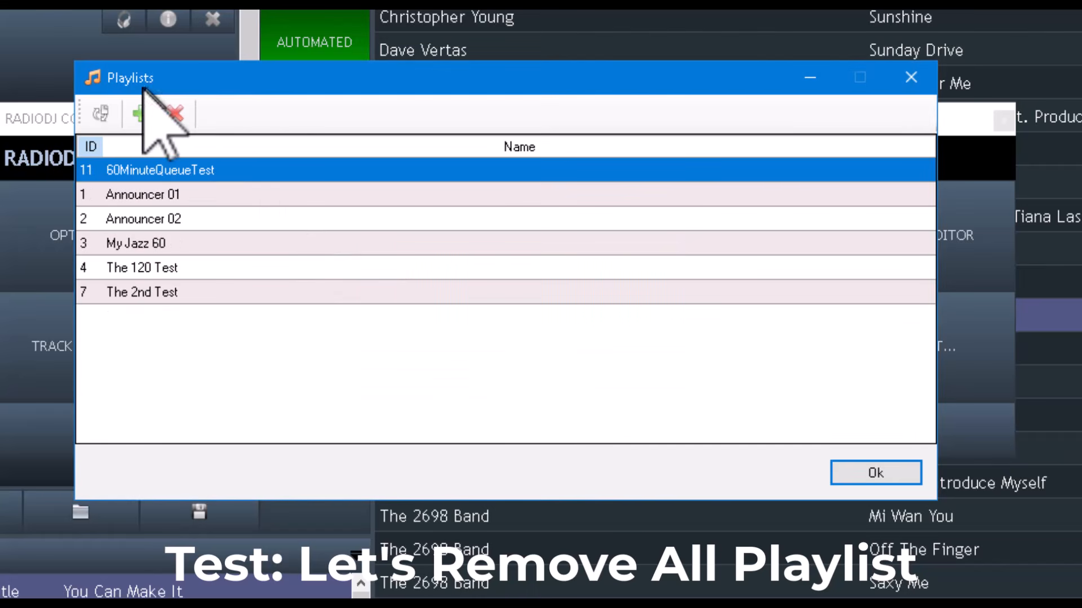
pyautogui.click(175, 113)
pyautogui.click(541, 371)
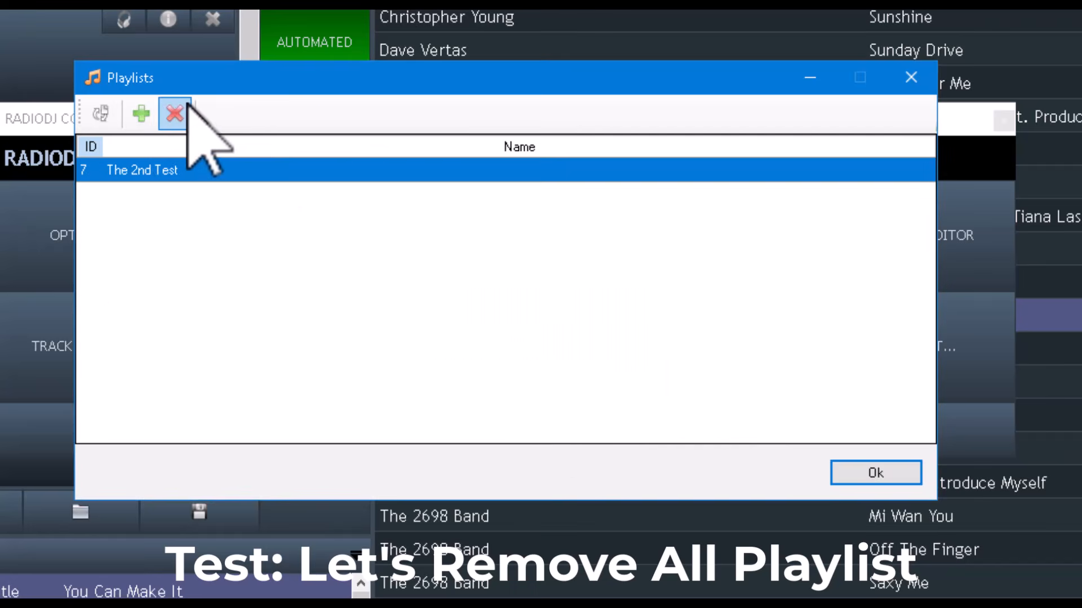
pyautogui.click(179, 112)
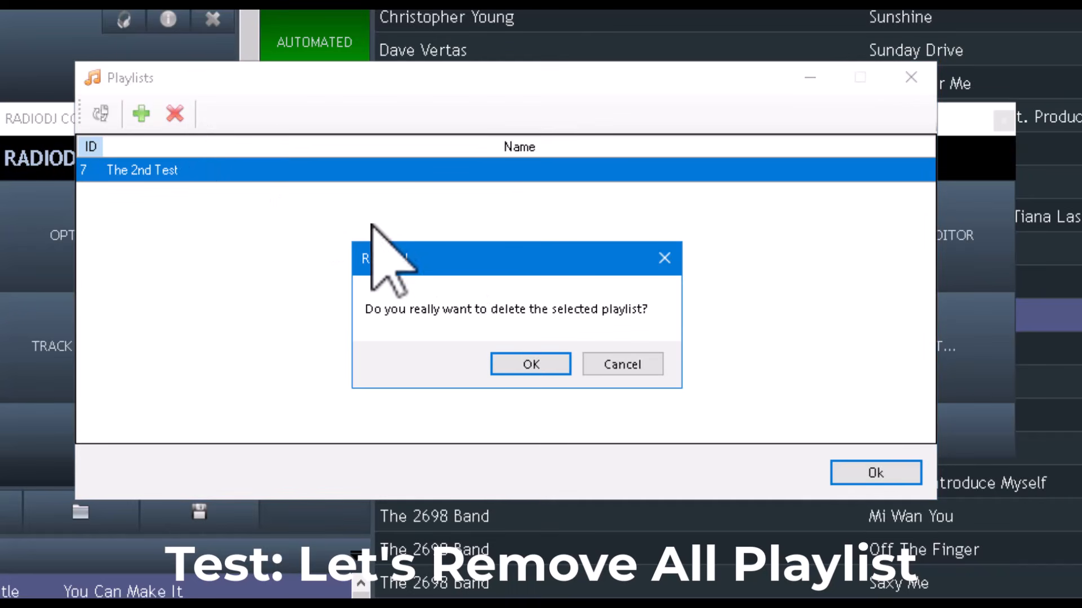
pyautogui.click(531, 364)
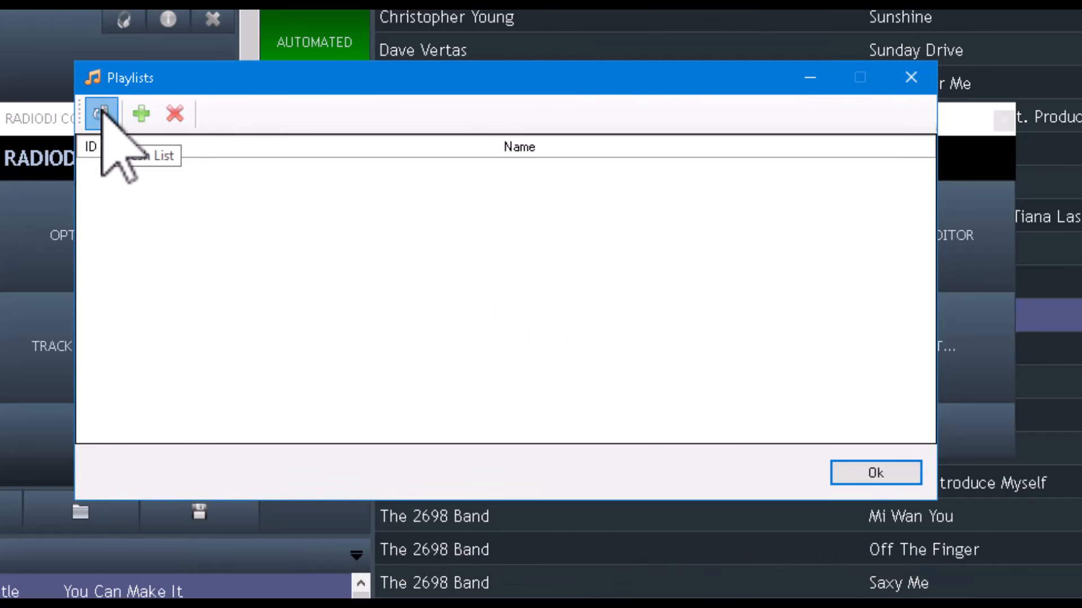
pyautogui.click(876, 472)
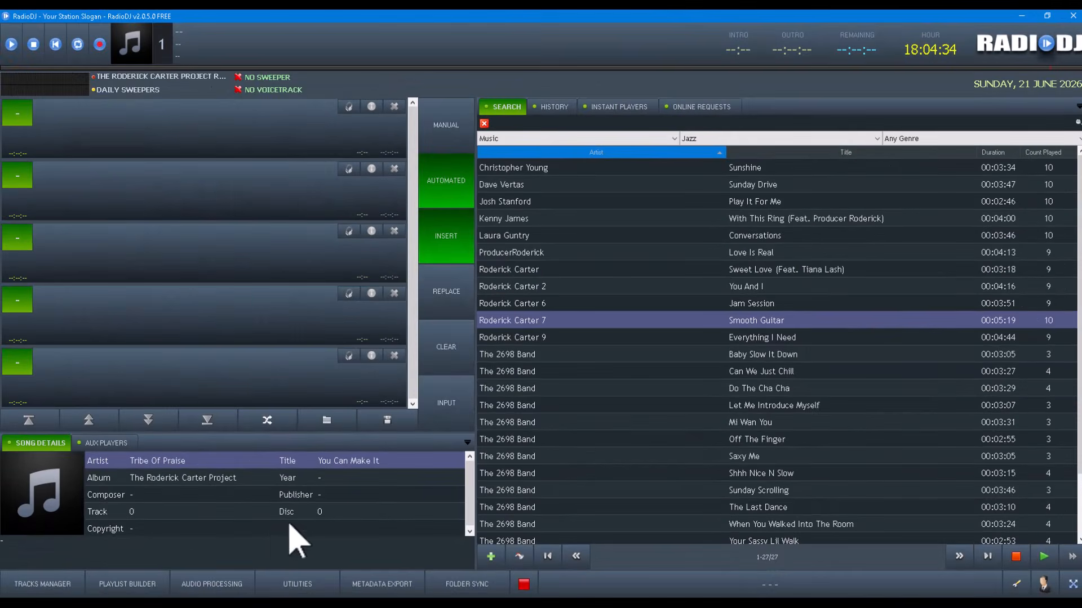
# Open RadioDJ's Playlist Builder and check the saved playlists offered for opening
pyautogui.click(148, 586)
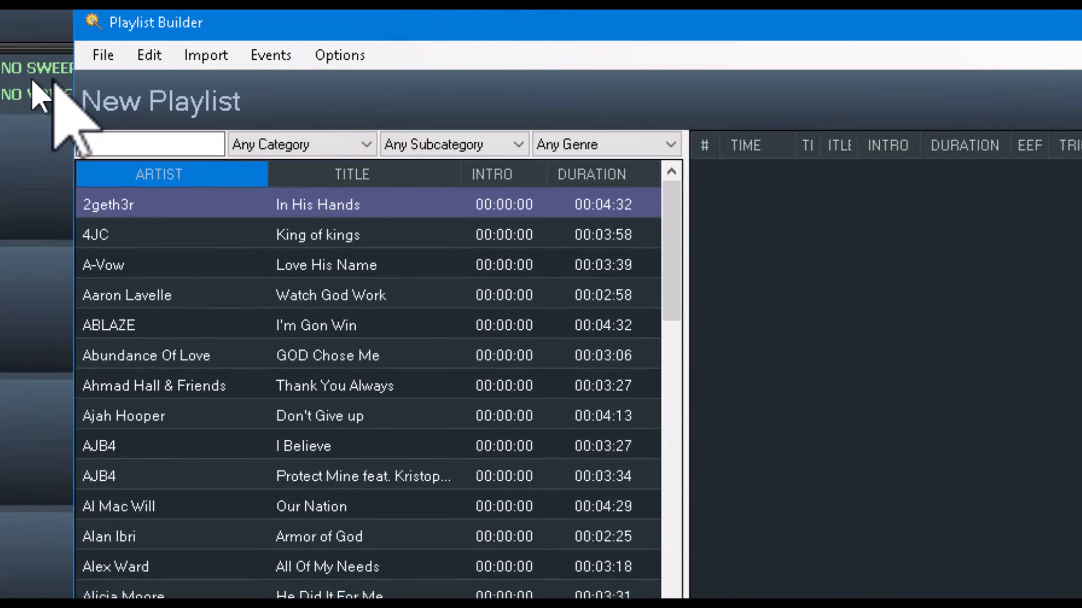
pyautogui.click(101, 57)
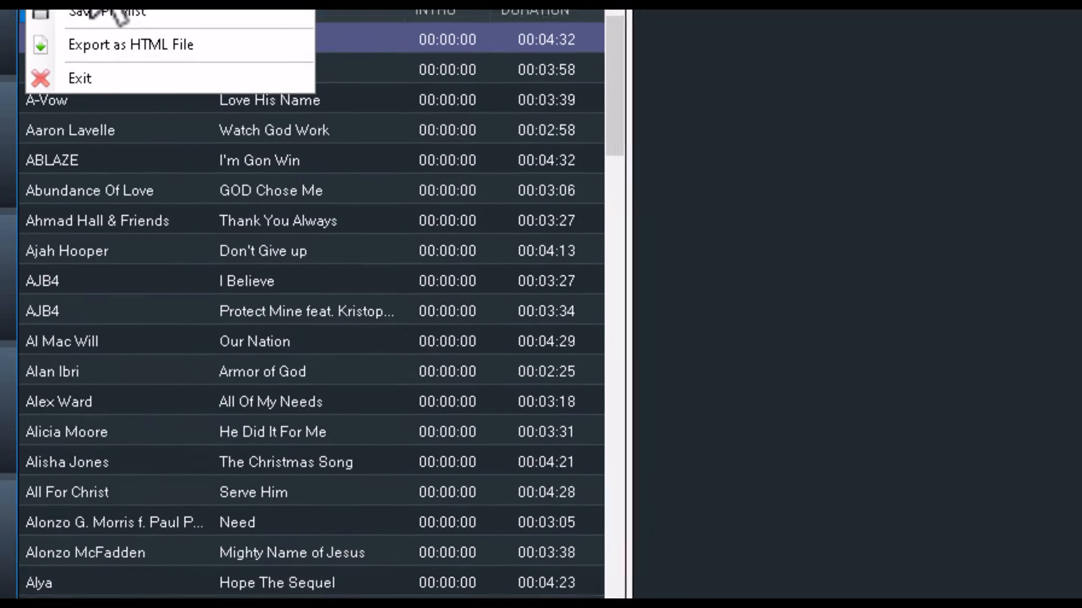
pyautogui.click(88, 1)
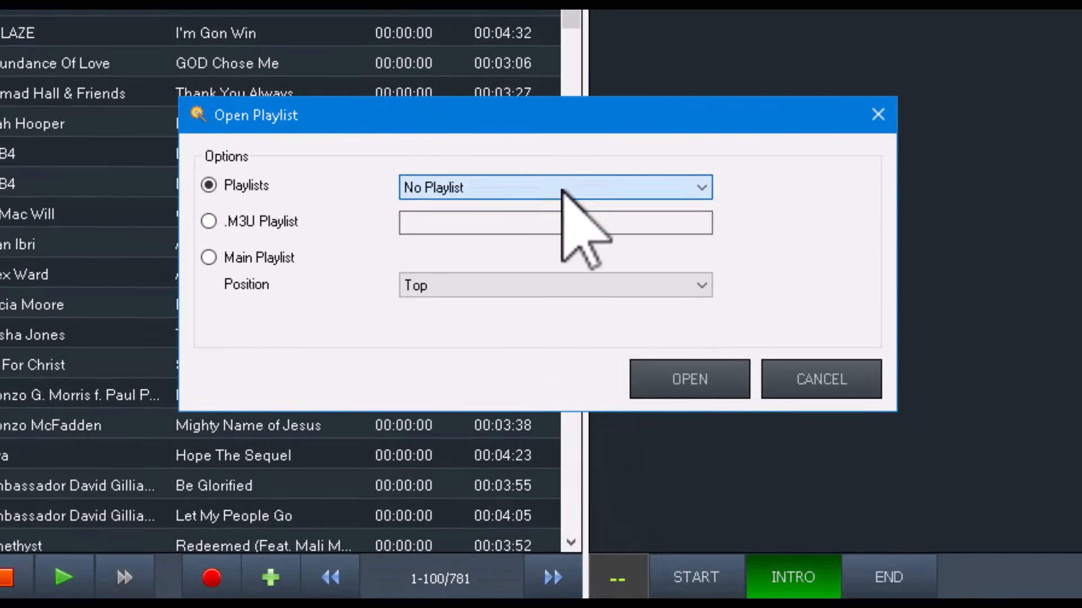
pyautogui.click(560, 190)
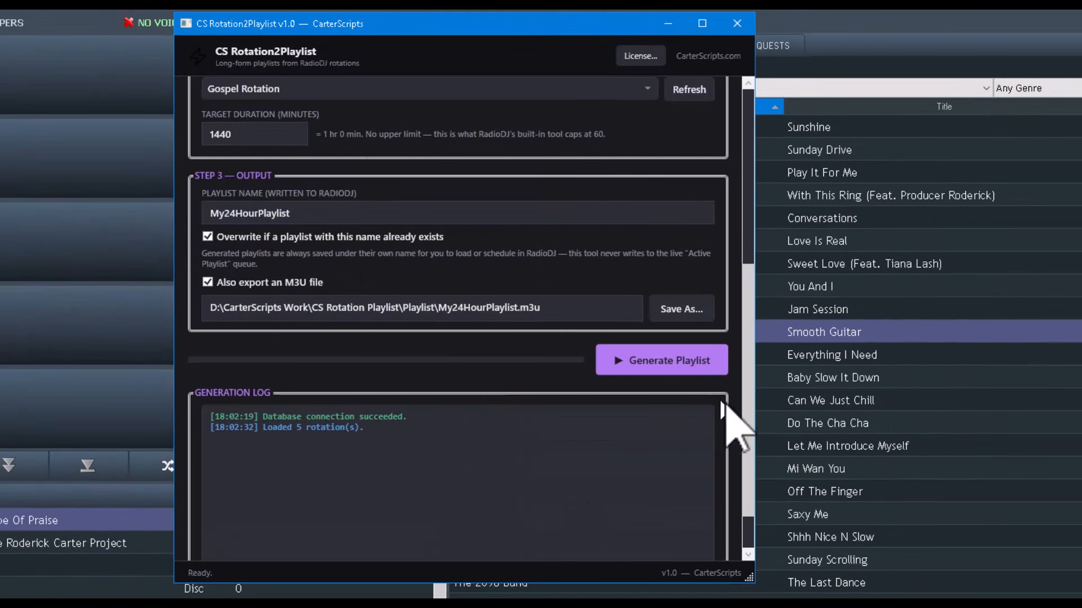
# Switch to CS Rotation2Playlist, generate My24HourPlaylist, and review the generation log against the output settings
pyautogui.moveTo(742, 442)
pyautogui.mouseDown()
pyautogui.moveTo(777, 445)
pyautogui.moveTo(786, 378)
pyautogui.moveTo(770, 277)
pyautogui.moveTo(740, 449)
pyautogui.moveTo(742, 429)
pyautogui.mouseUp()
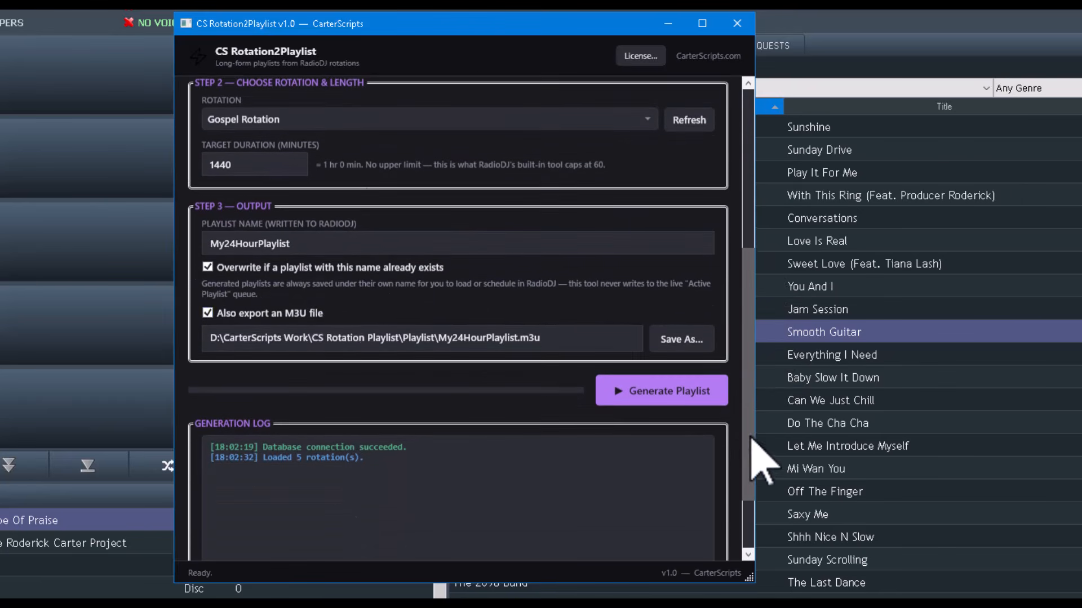
pyautogui.click(670, 393)
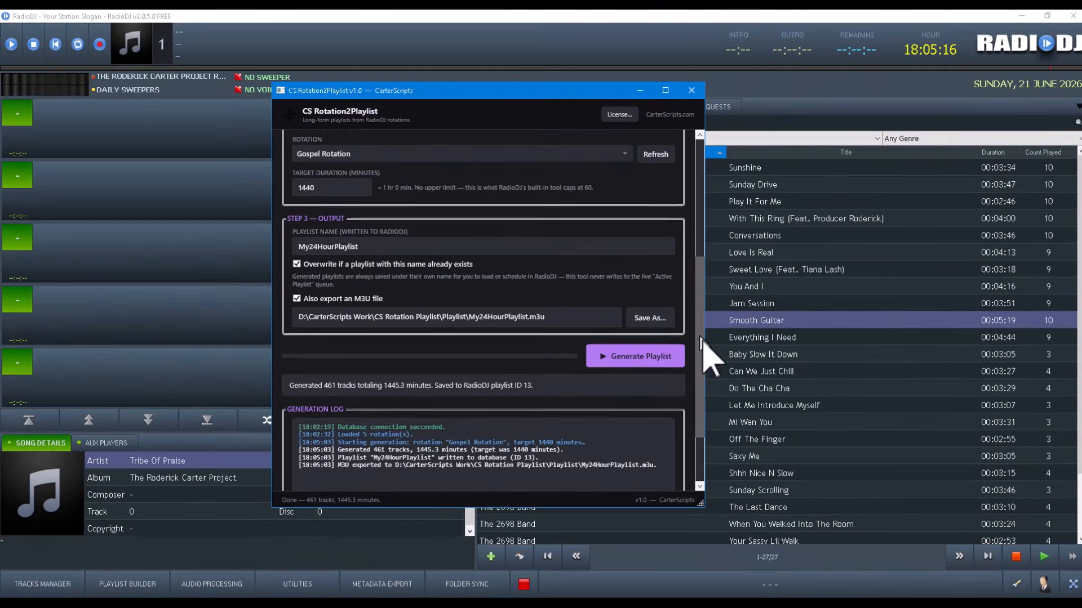
pyautogui.moveTo(700, 341); pyautogui.dragTo(700, 401)
pyautogui.moveTo(691, 413); pyautogui.dragTo(711, 320)
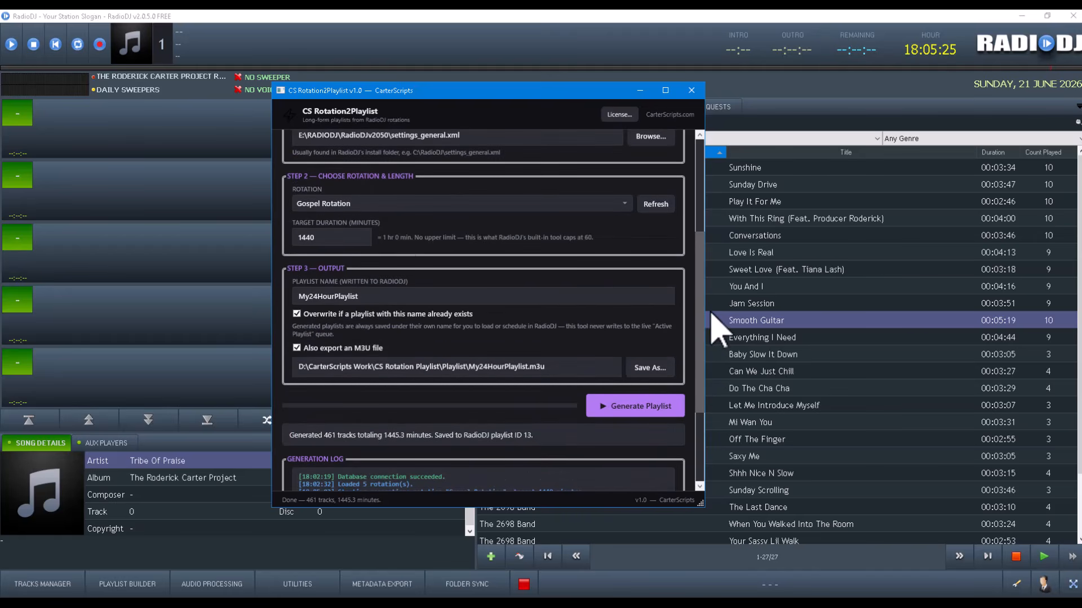
pyautogui.moveTo(711, 315); pyautogui.dragTo(707, 387)
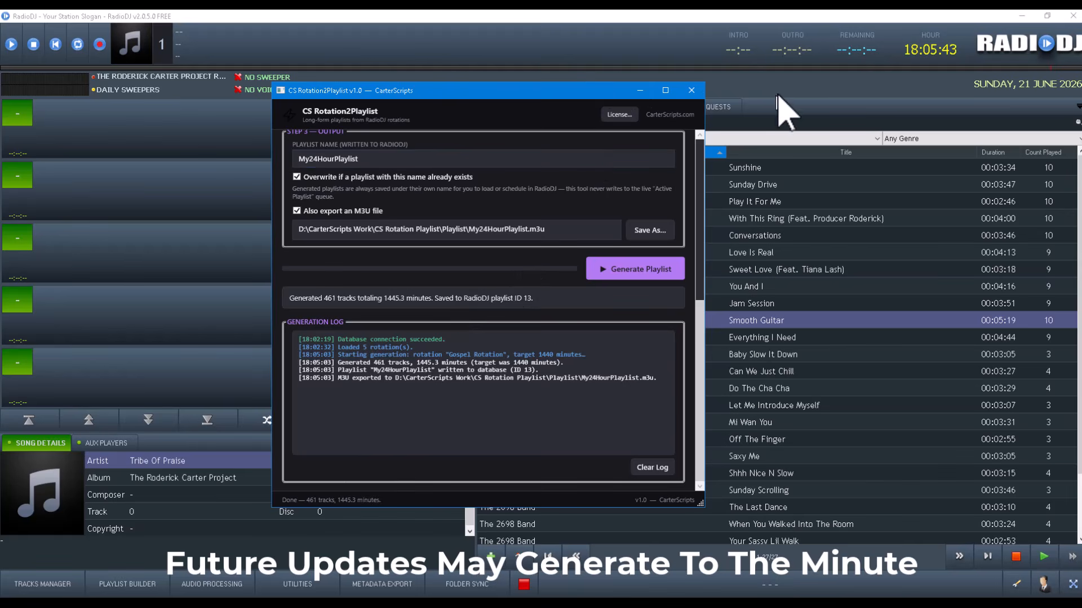
# Switch back to RadioDJ and open the saved playlist My24HourPlaylist in the Playlist Builder
pyautogui.click(792, 80)
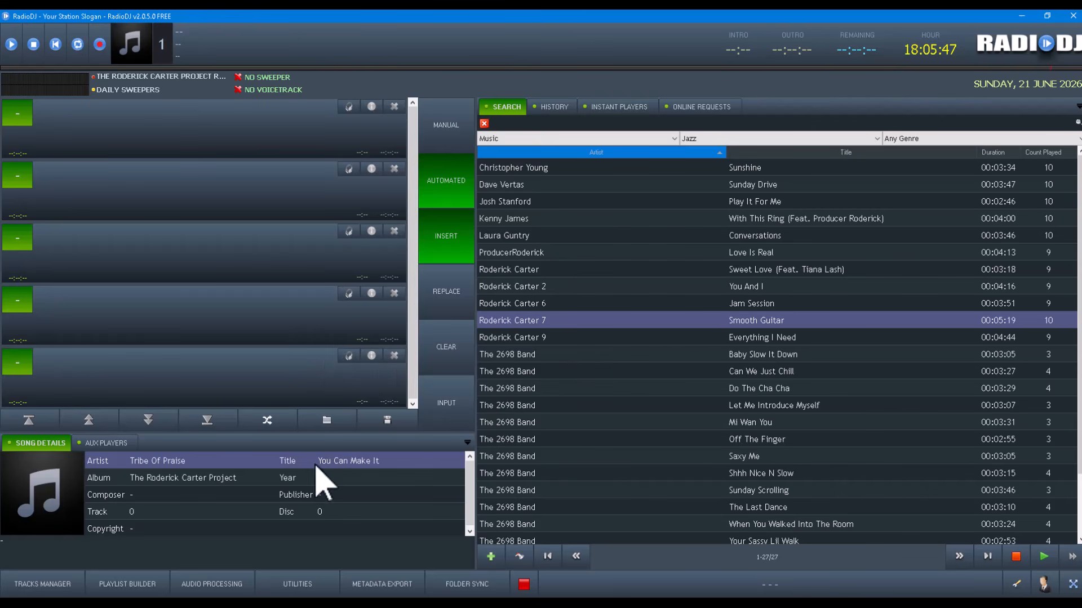
pyautogui.click(115, 581)
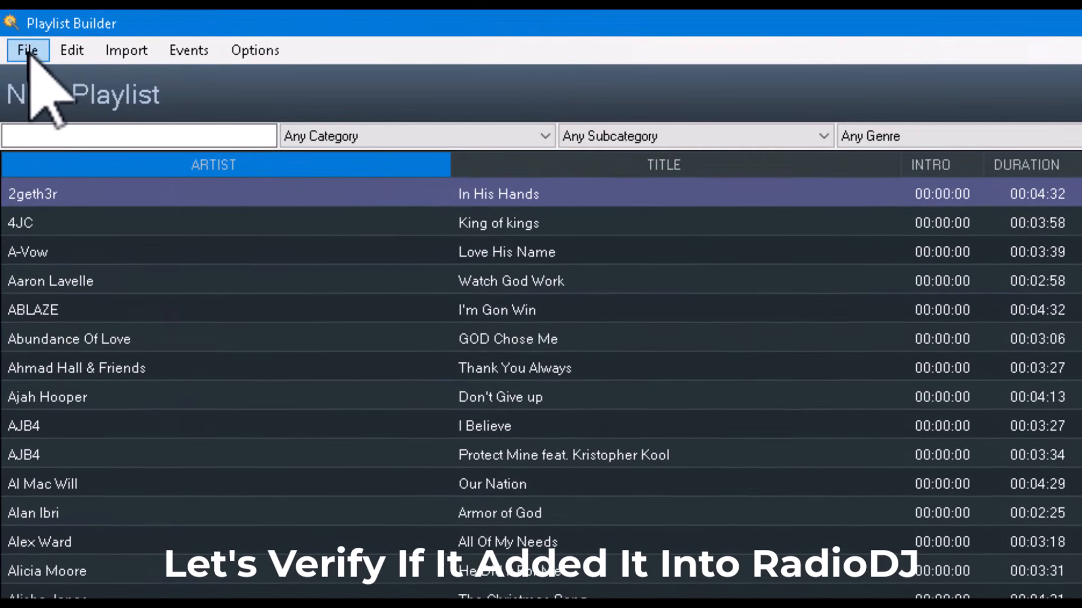
pyautogui.click(28, 51)
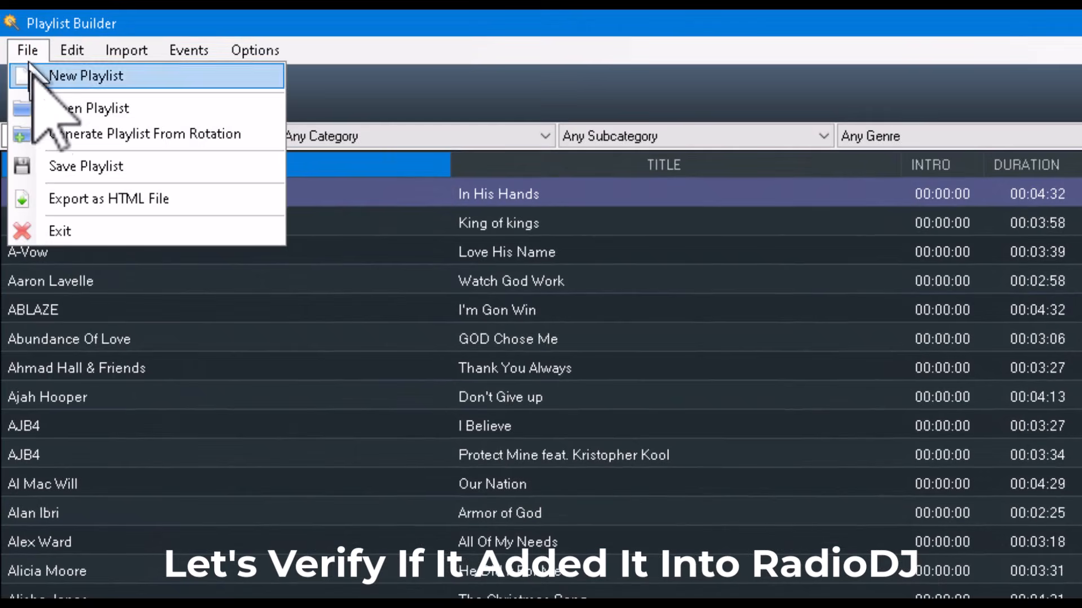
pyautogui.click(79, 109)
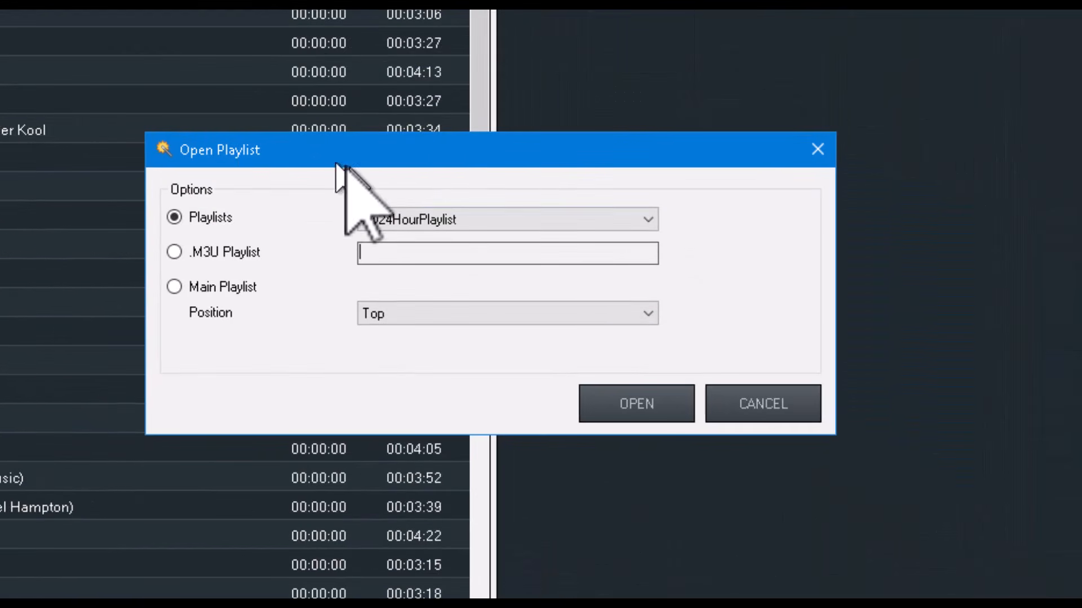
pyautogui.click(488, 219)
pyautogui.click(489, 224)
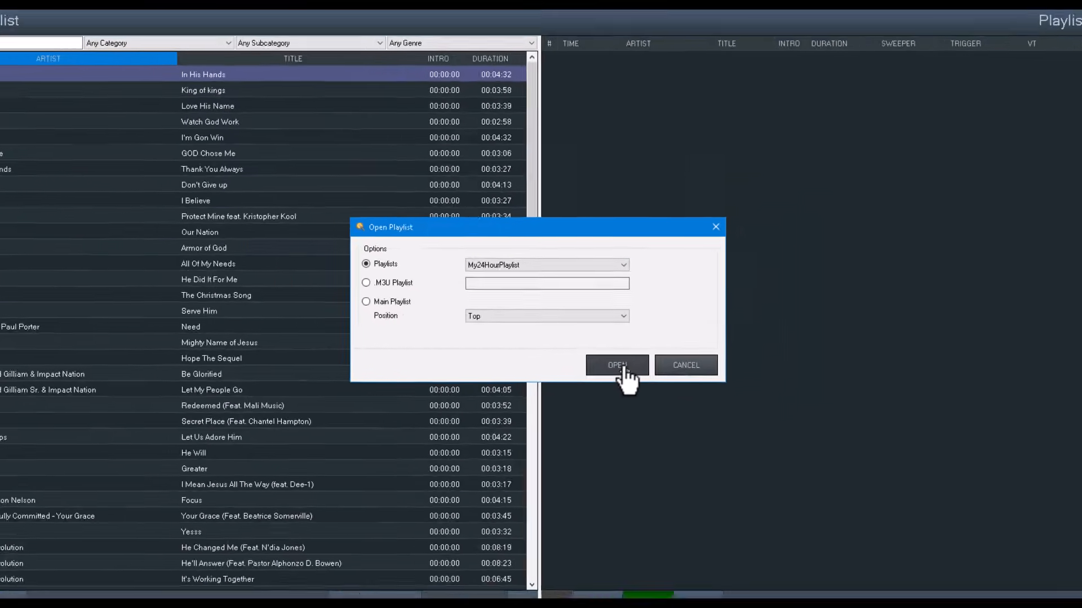
pyautogui.click(636, 404)
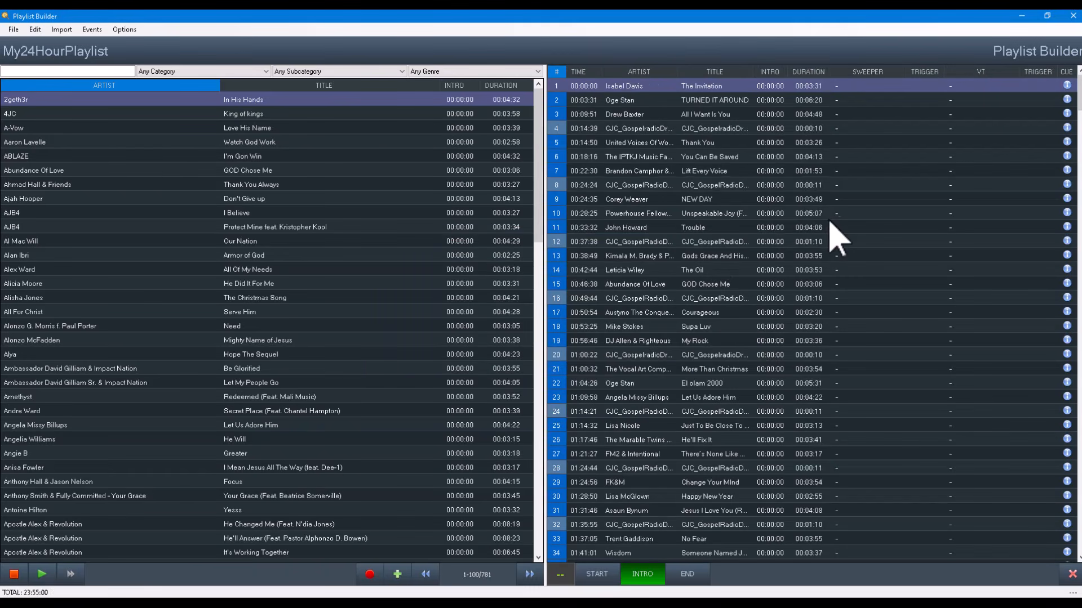
# Examine the tracks, station drops and start times throughout My24HourPlaylist for repeats, and exit the Playlist Builder
pyautogui.scroll(-20, 833, 236)
pyautogui.scroll(-20, 833, 237)
pyautogui.scroll(-8, 831, 225)
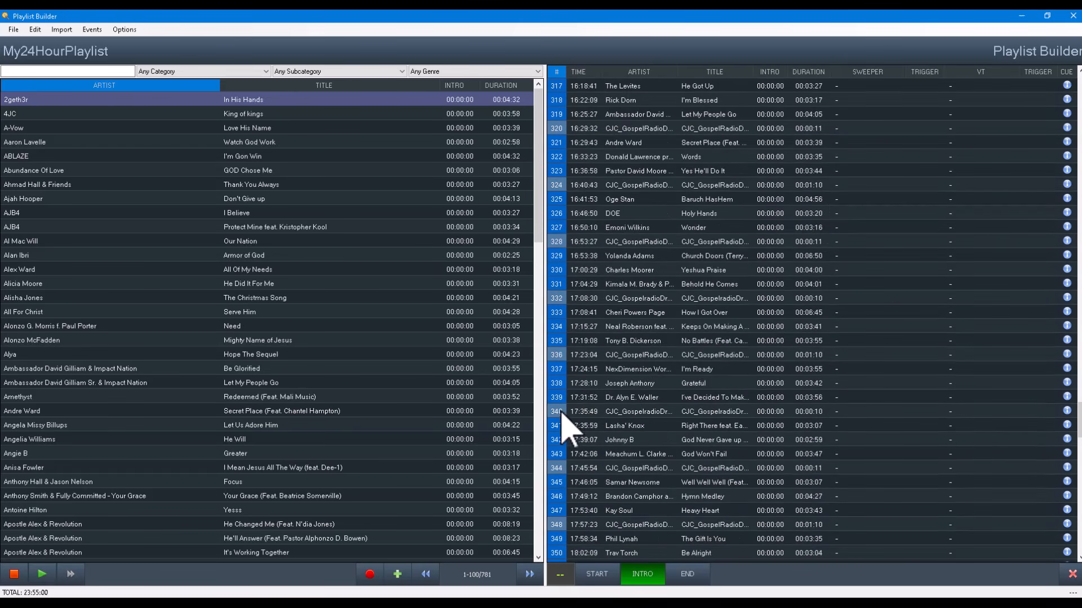
pyautogui.scroll(5, 873, 536)
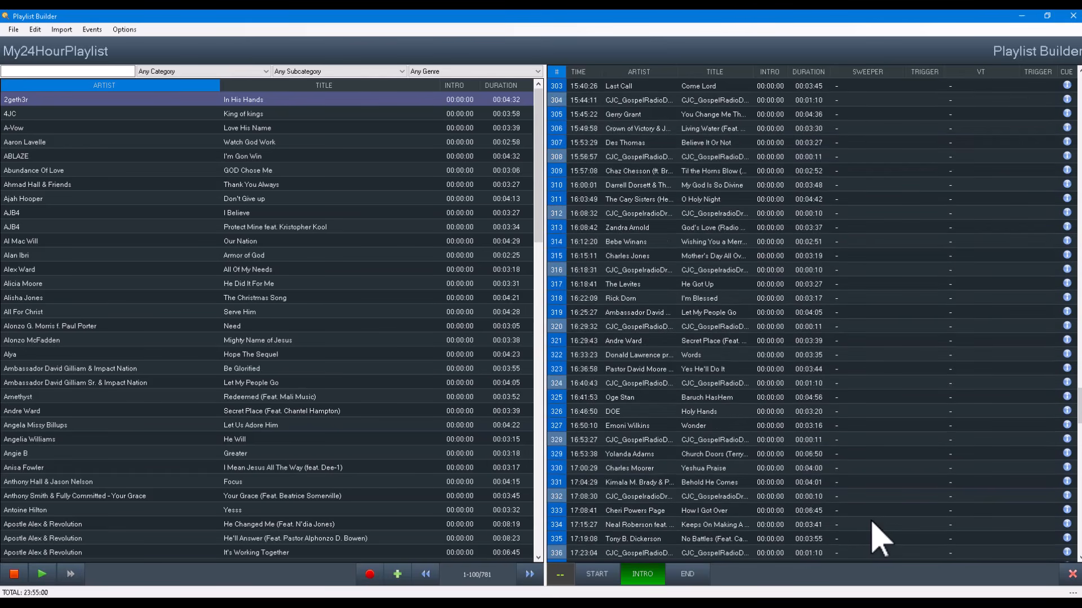
pyautogui.scroll(1, 877, 539)
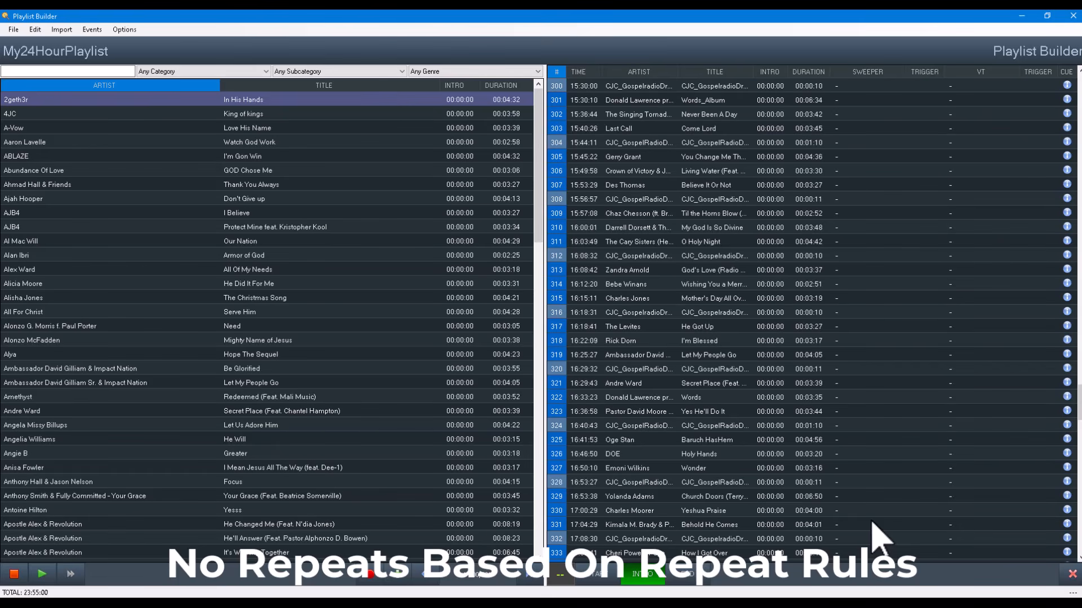
pyautogui.scroll(19, 877, 540)
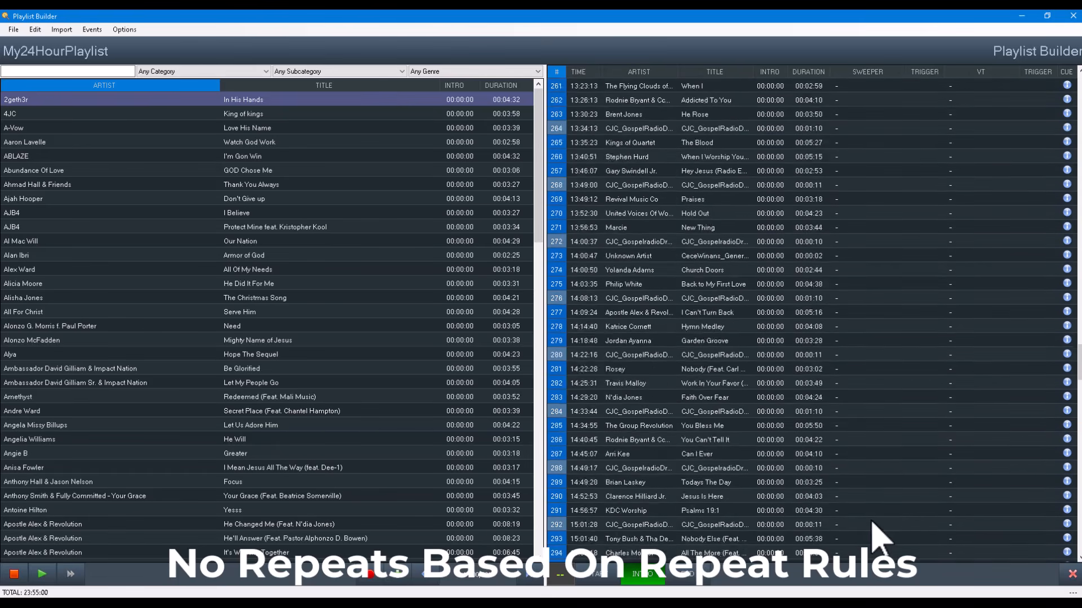
pyautogui.scroll(14, 873, 523)
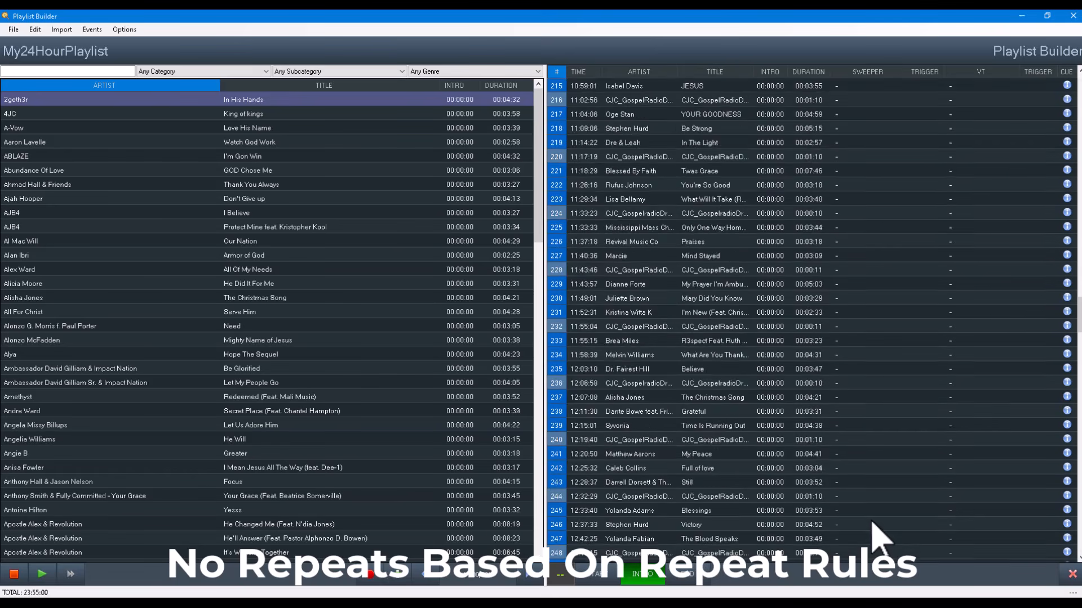
pyautogui.scroll(20, 875, 538)
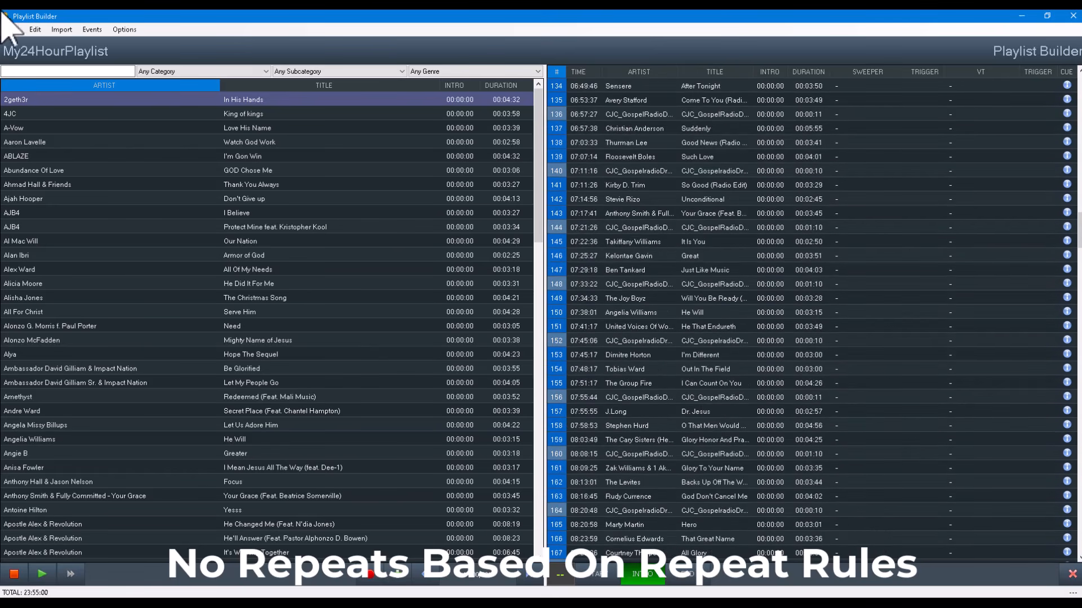
pyautogui.click(10, 29)
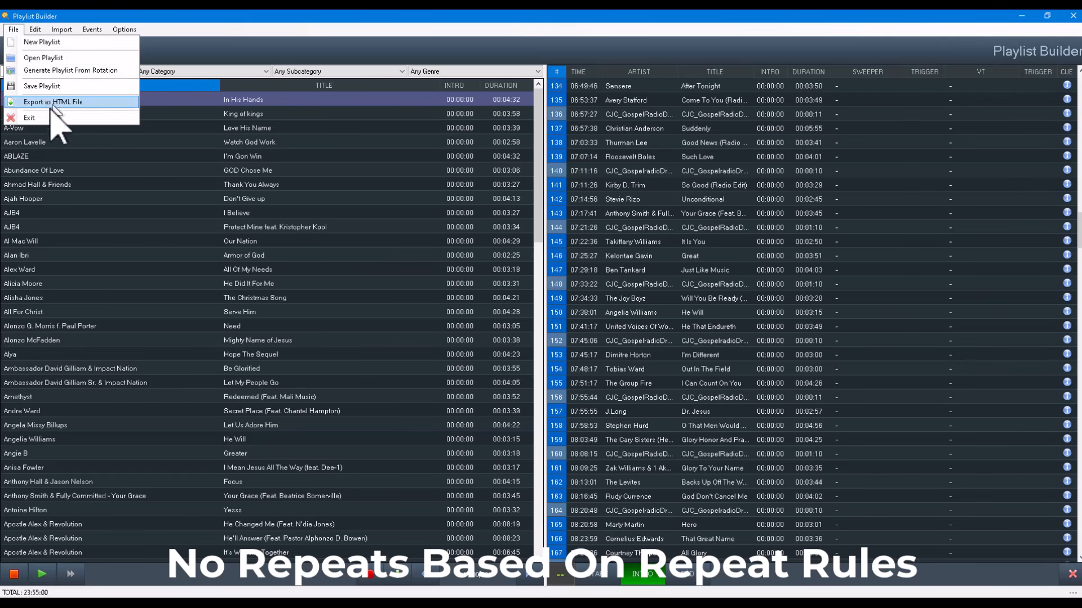
pyautogui.click(32, 120)
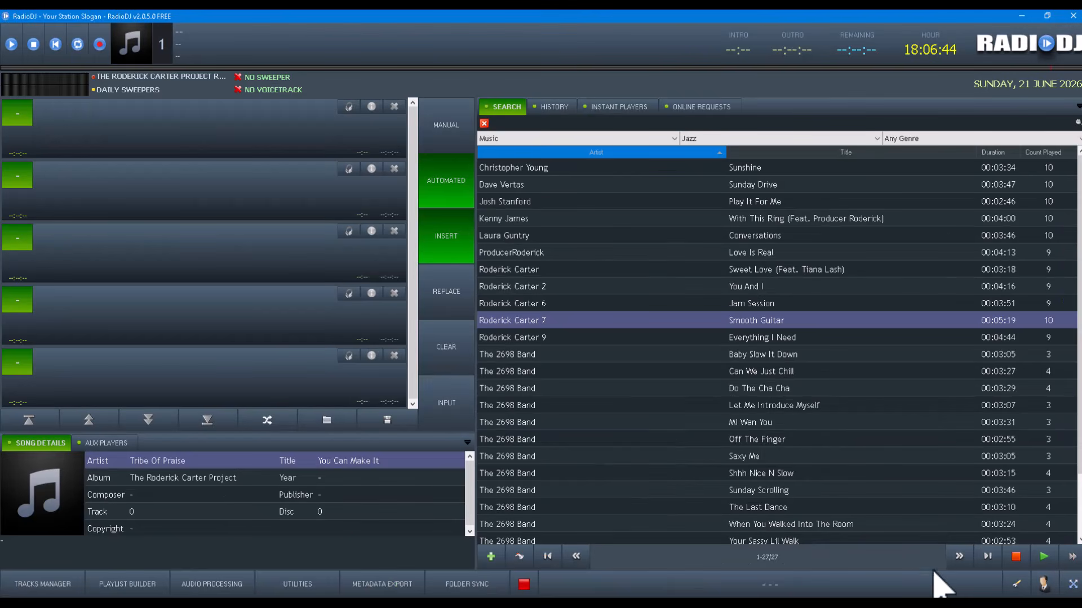
# Review the category sequence and repeat rules of the Gospel Rotation in RadioDJ's track rotation configuration, and close it
pyautogui.click(1019, 584)
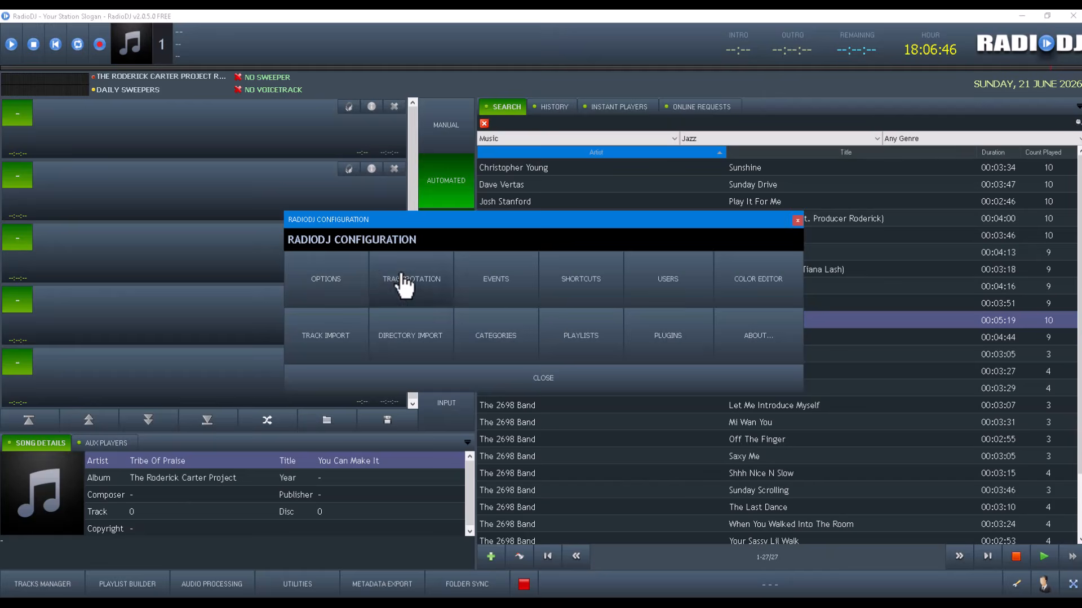
pyautogui.click(416, 290)
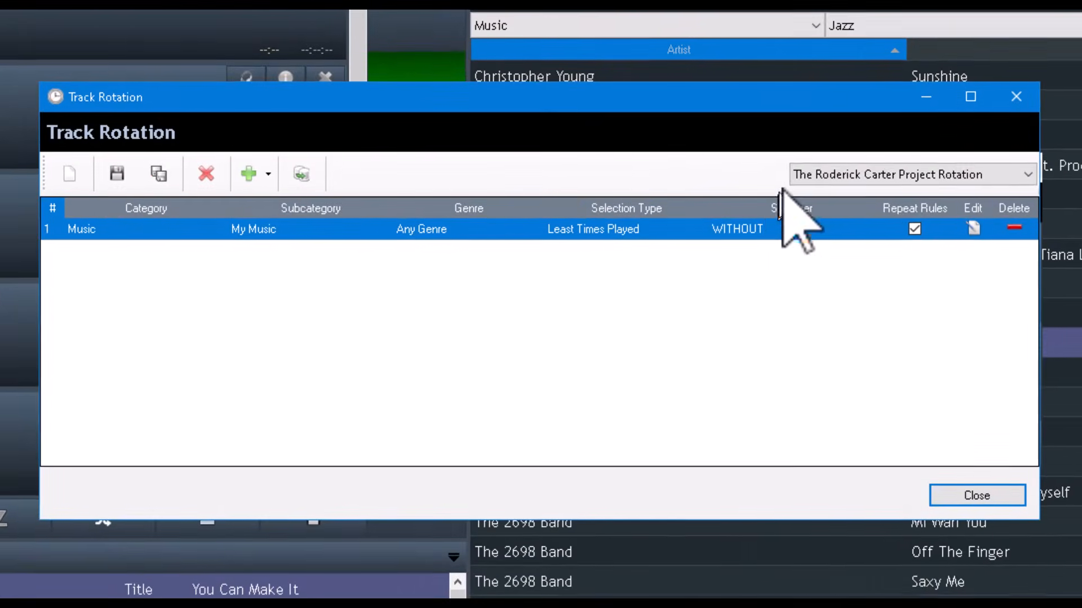
pyautogui.click(828, 175)
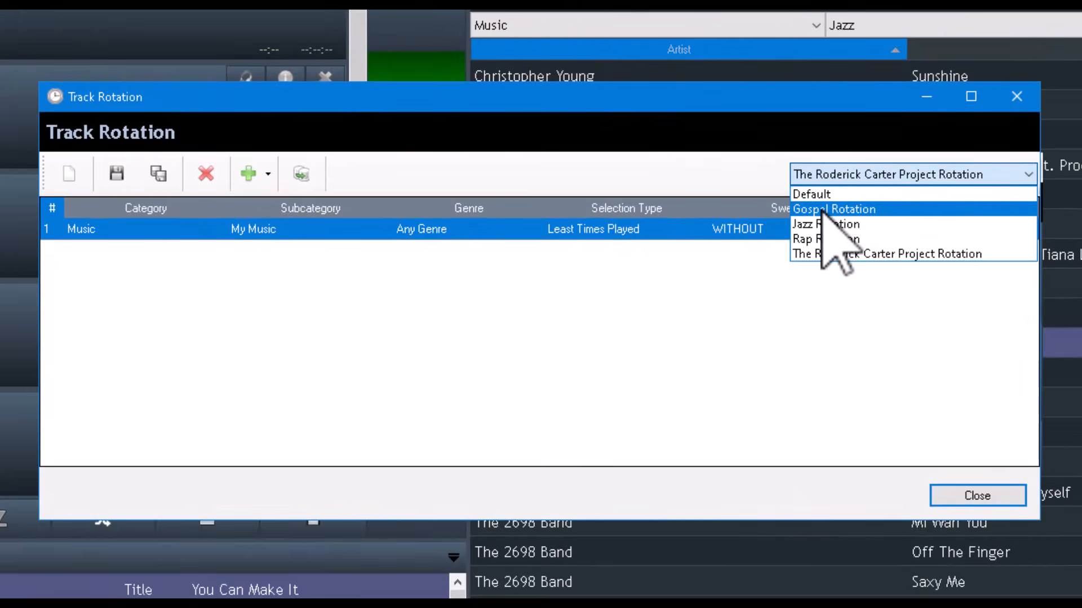
pyautogui.click(834, 209)
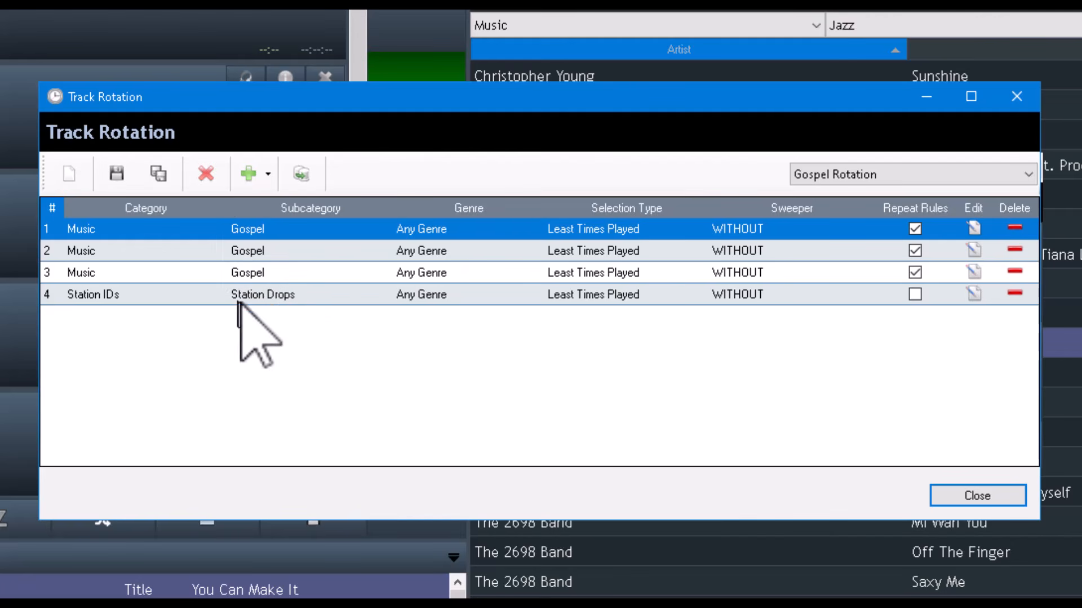
pyautogui.click(979, 495)
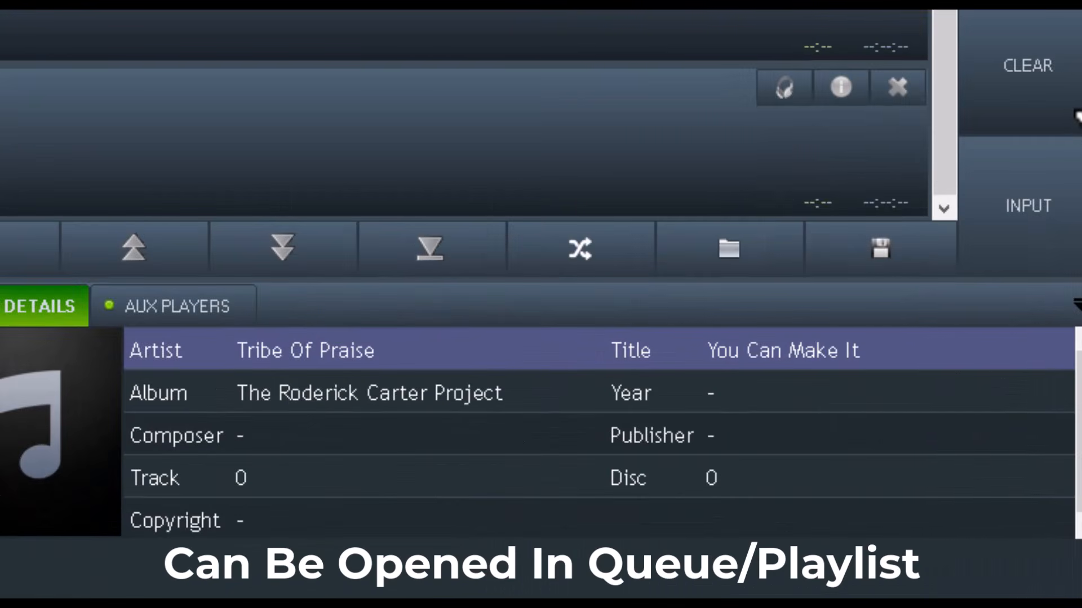
# Load the database playlist My24HourPlaylist at the top of the queue, check it through to the last track, and clear the queue
pyautogui.click(733, 251)
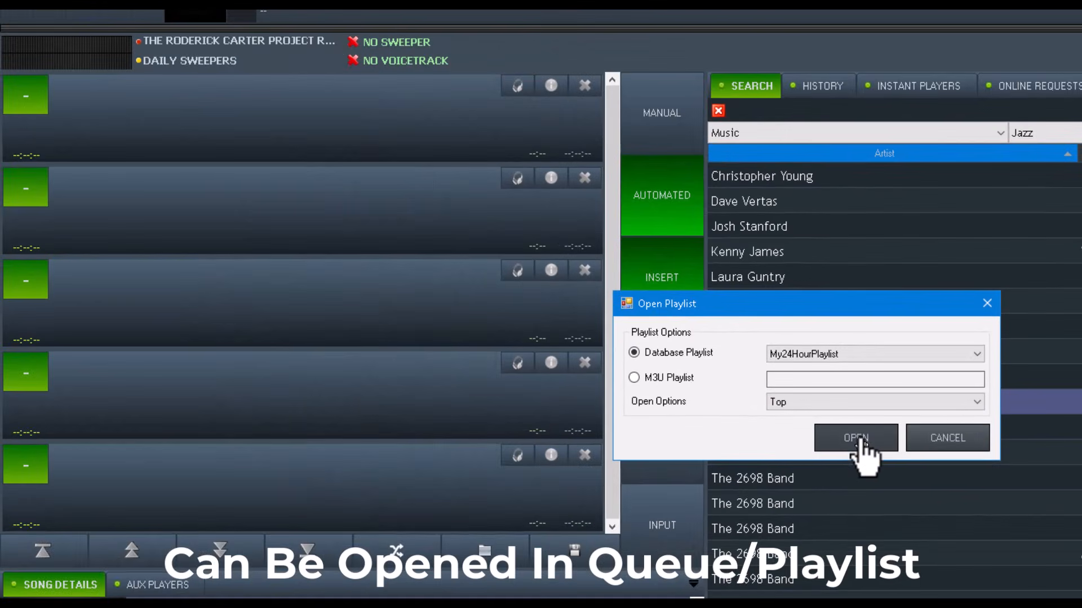
pyautogui.click(860, 442)
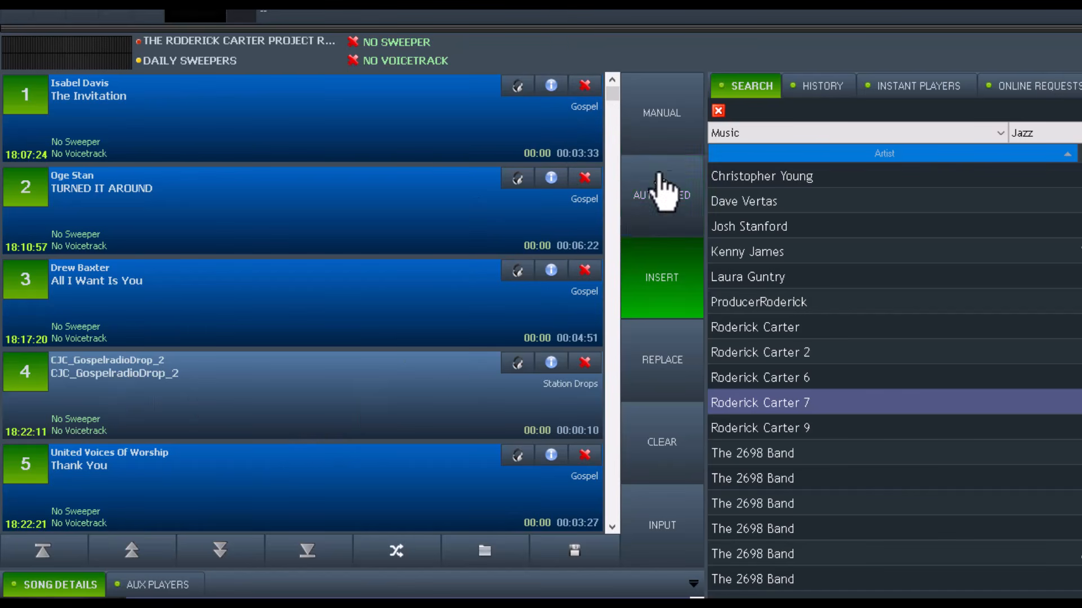
pyautogui.moveTo(613, 92); pyautogui.dragTo(623, 550)
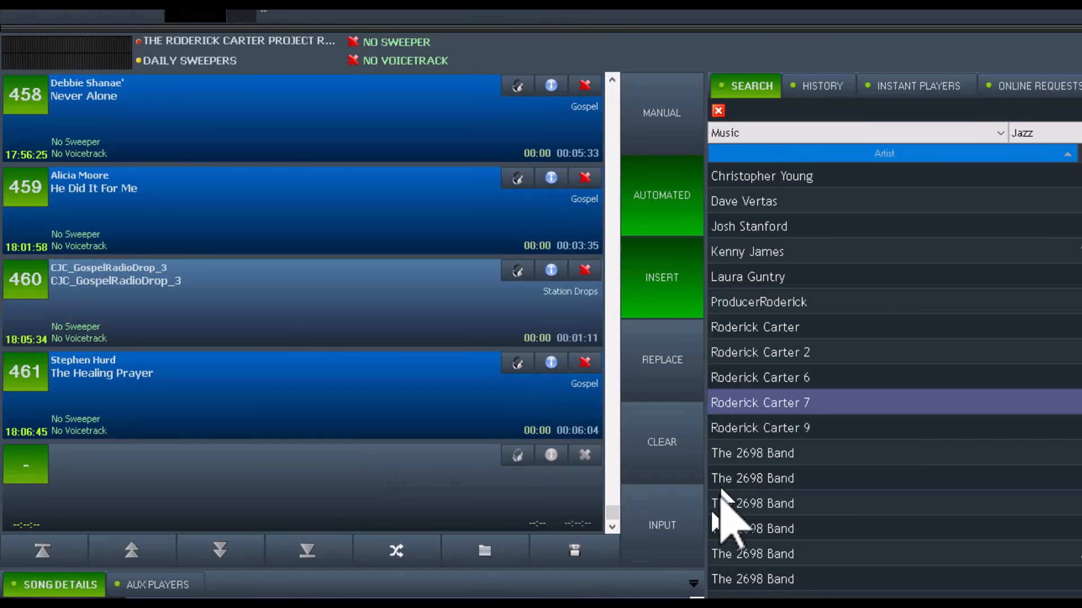
pyautogui.click(658, 450)
pyautogui.click(787, 426)
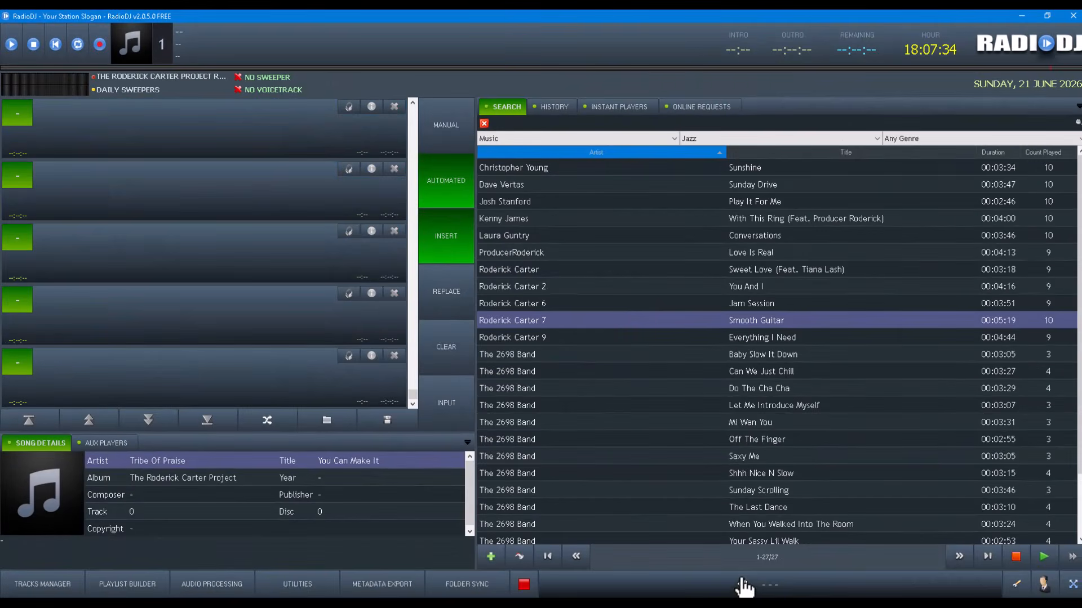
# Start a new scheduled event in the Events List and name it Load Playlist
pyautogui.click(786, 587)
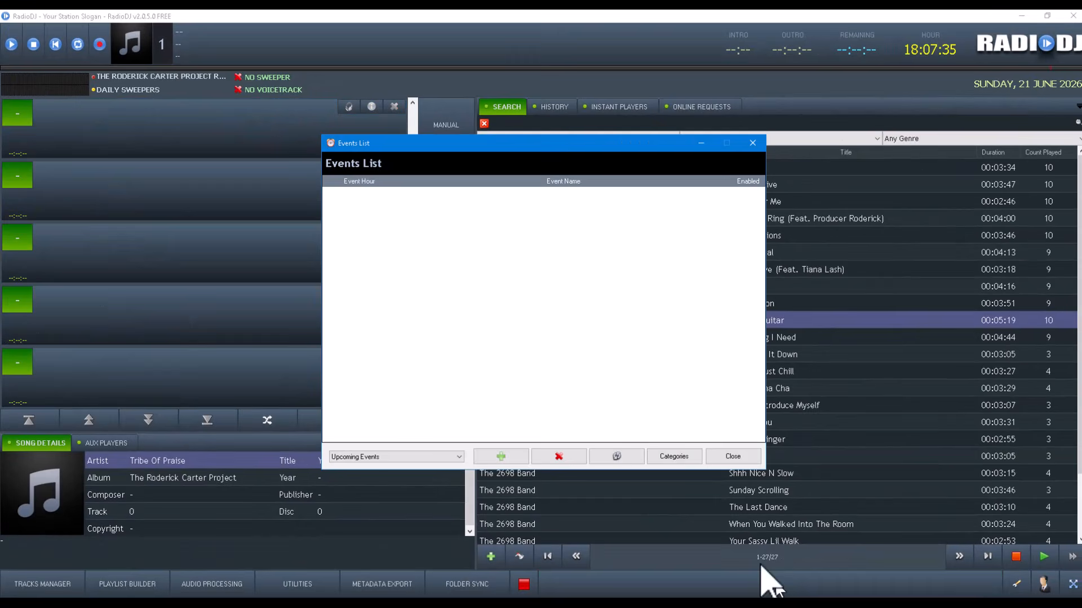
pyautogui.click(493, 456)
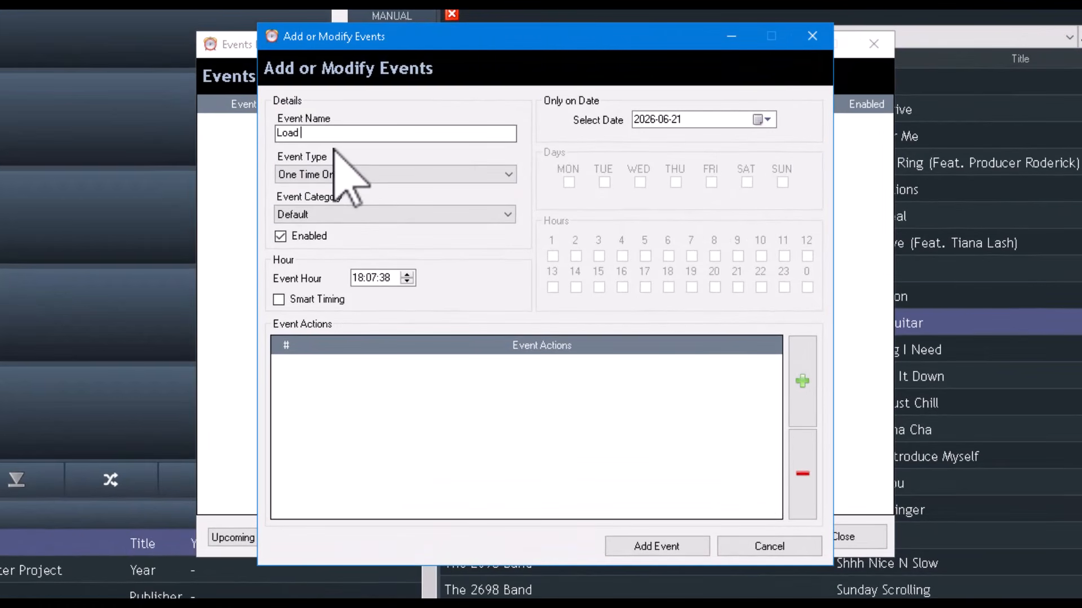
pyautogui.write('Load Playlist')
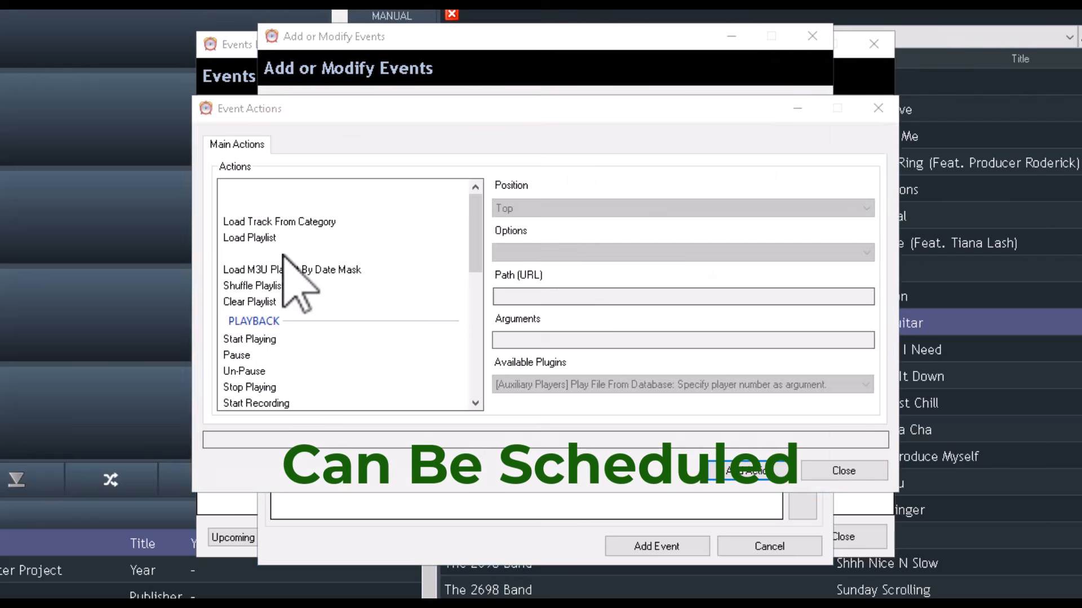
# Add a Load Playlist action to the event that loads My24HourPlaylist at the Top position
pyautogui.click(284, 239)
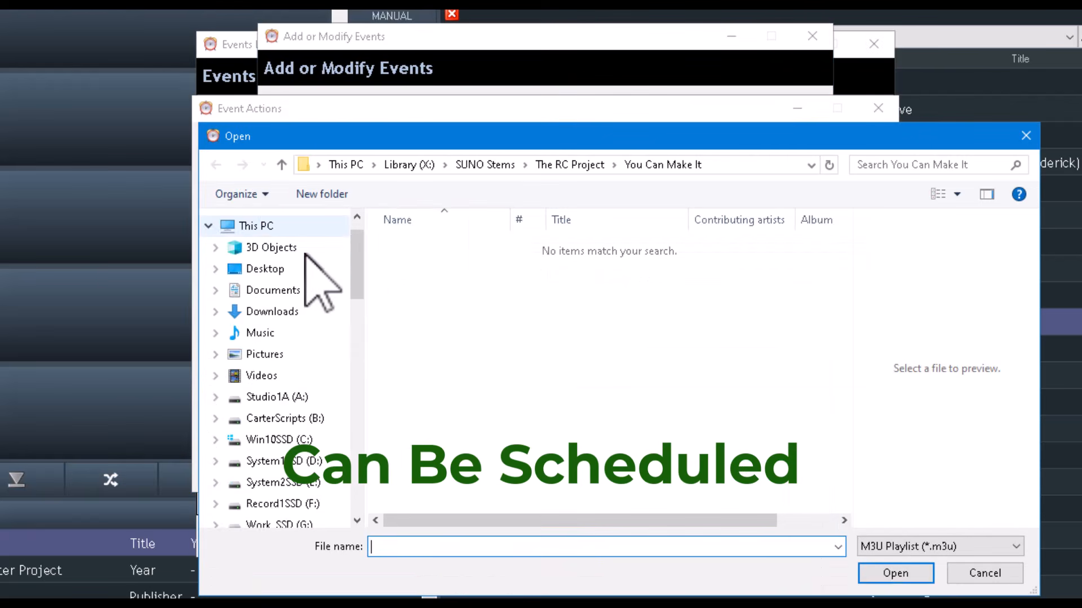
pyautogui.click(985, 573)
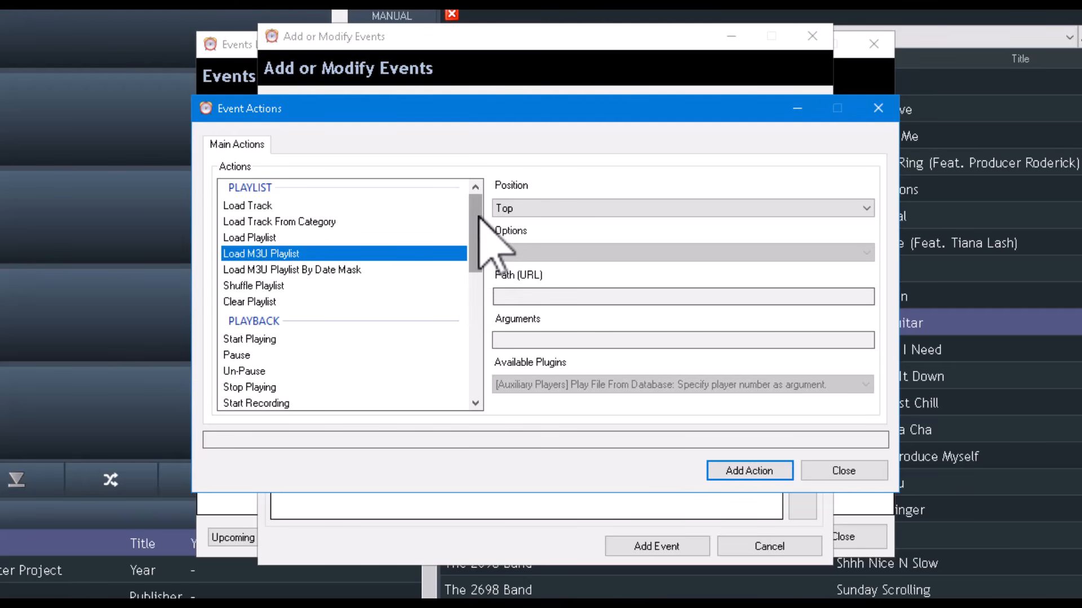
pyautogui.click(248, 237)
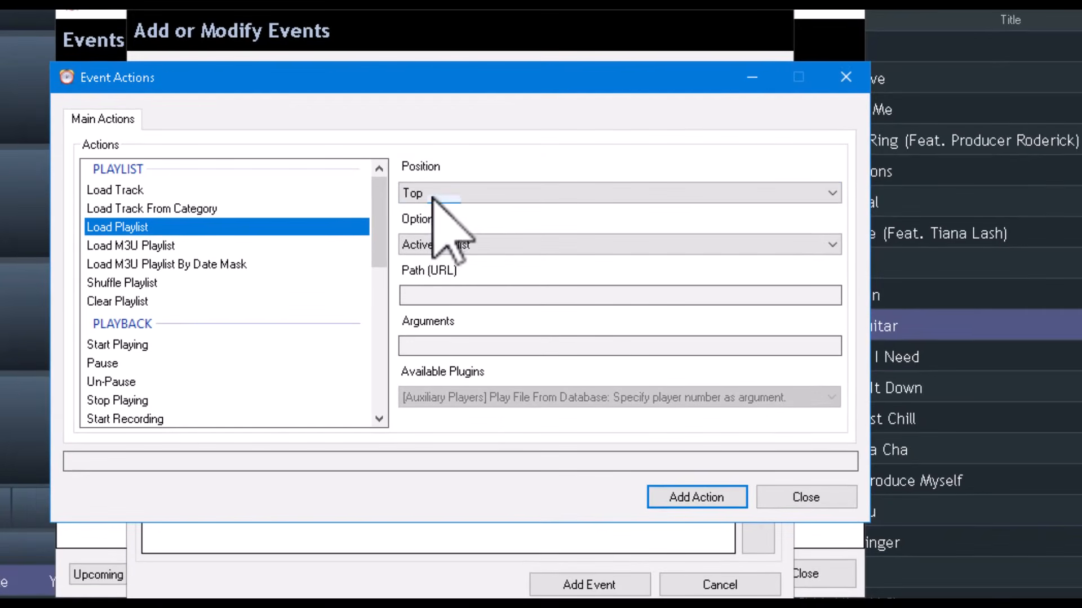
pyautogui.click(463, 243)
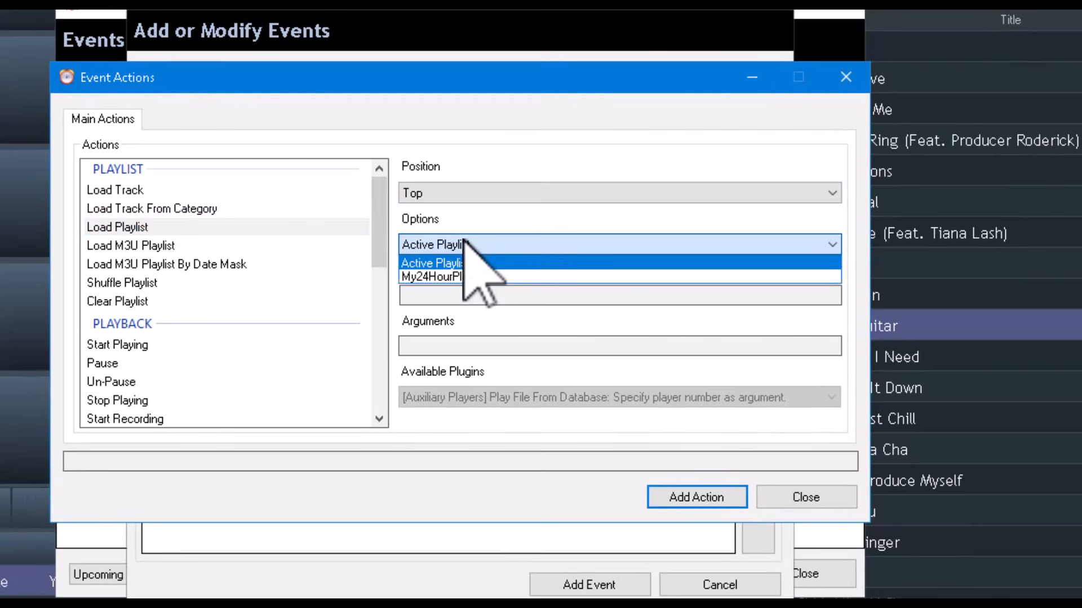
pyautogui.click(448, 276)
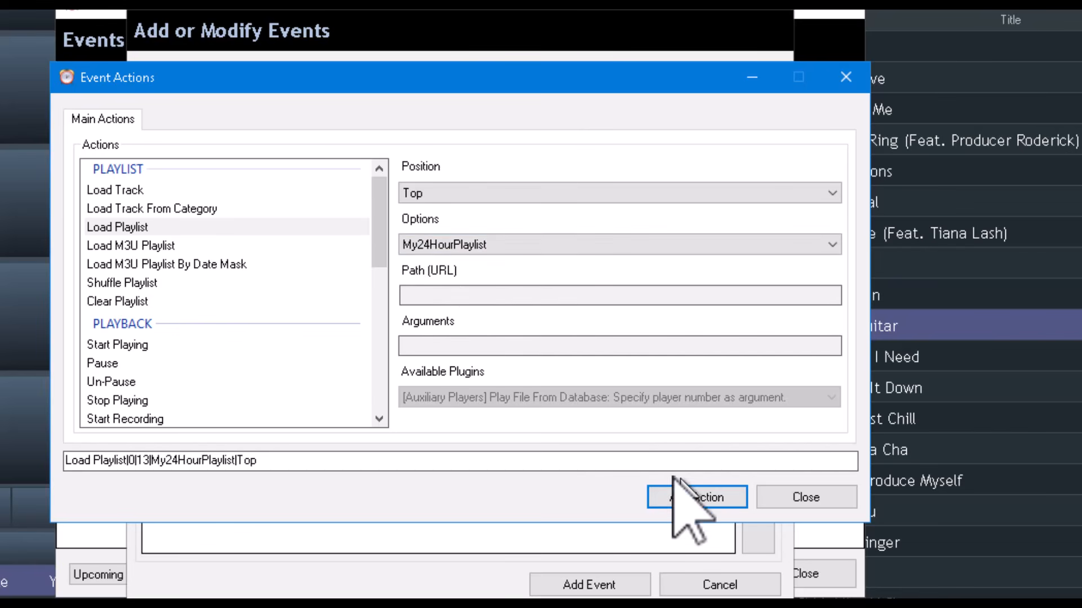
pyautogui.click(690, 496)
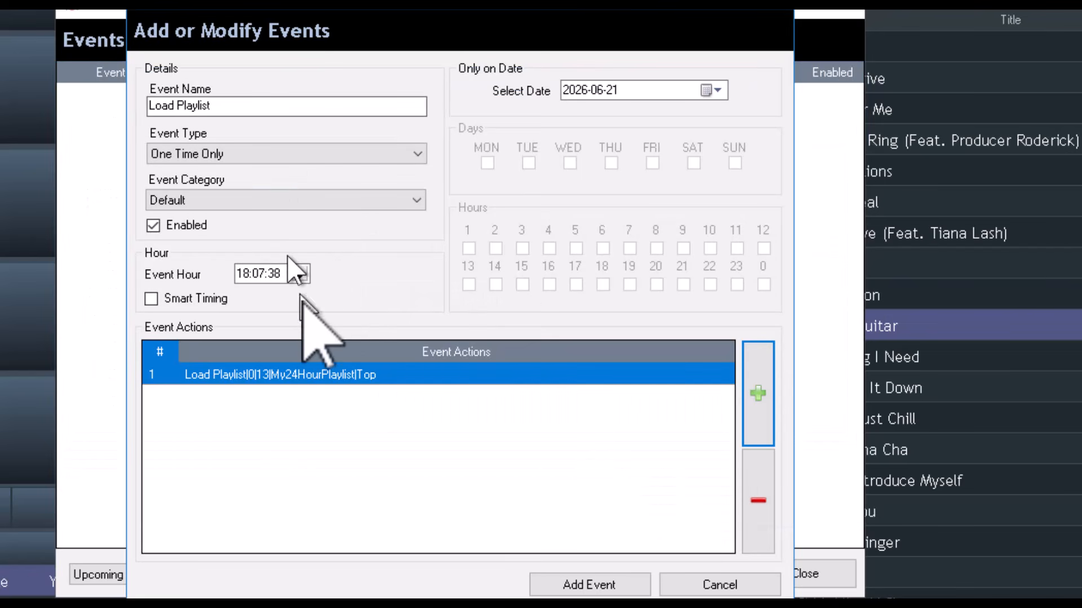
# Set the event's start minute to 18:08, add the one-time event, and close the Events List
pyautogui.click(257, 274)
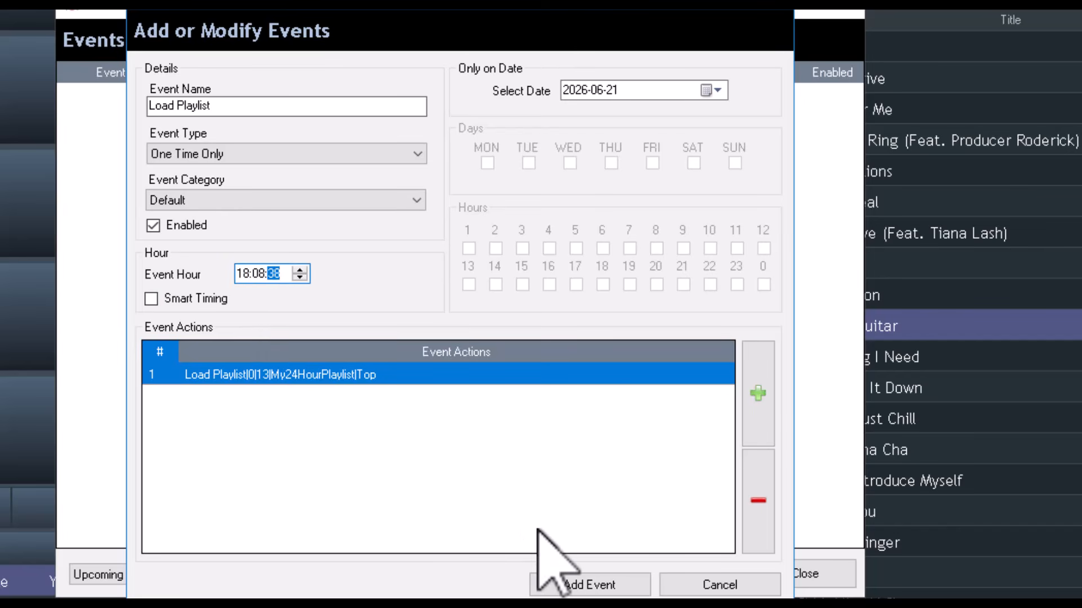
pyautogui.click(598, 581)
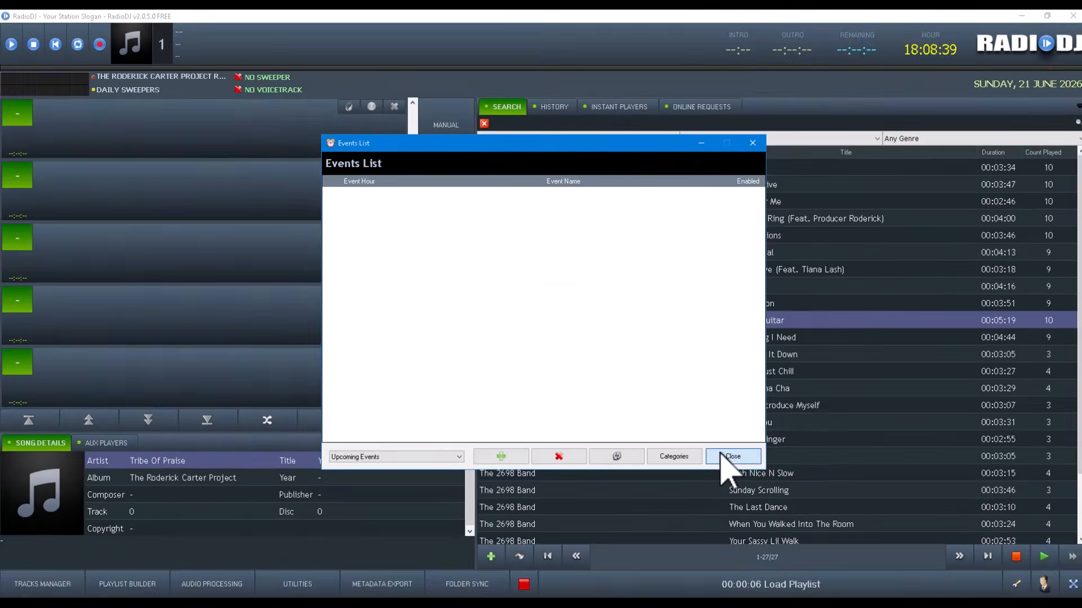
pyautogui.click(768, 514)
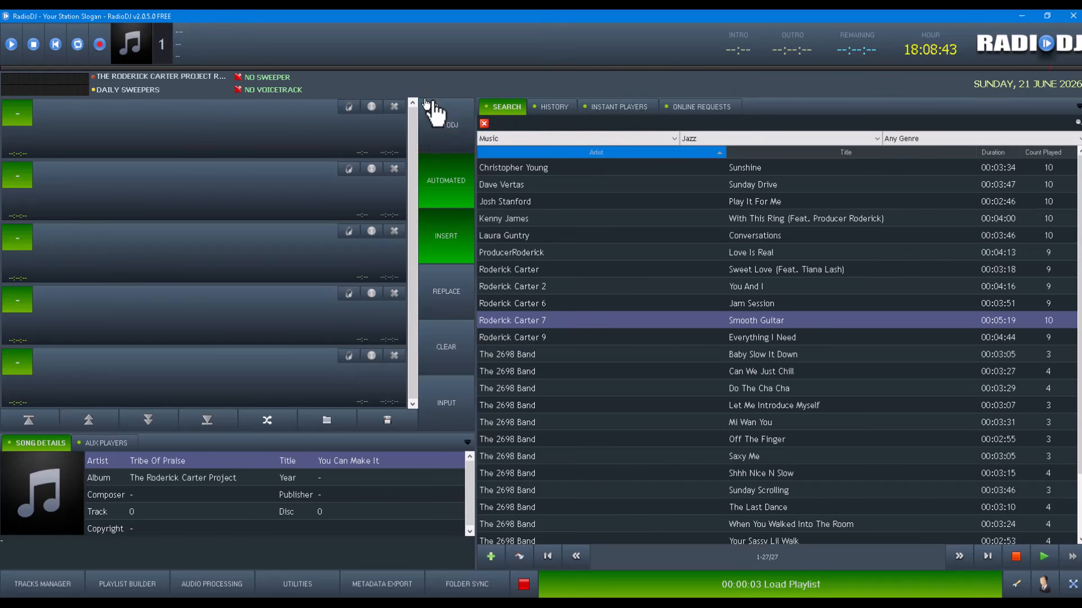
# Switch playback from Manual to AutoDJ and check the queue loaded by the event through to its last track
pyautogui.click(446, 130)
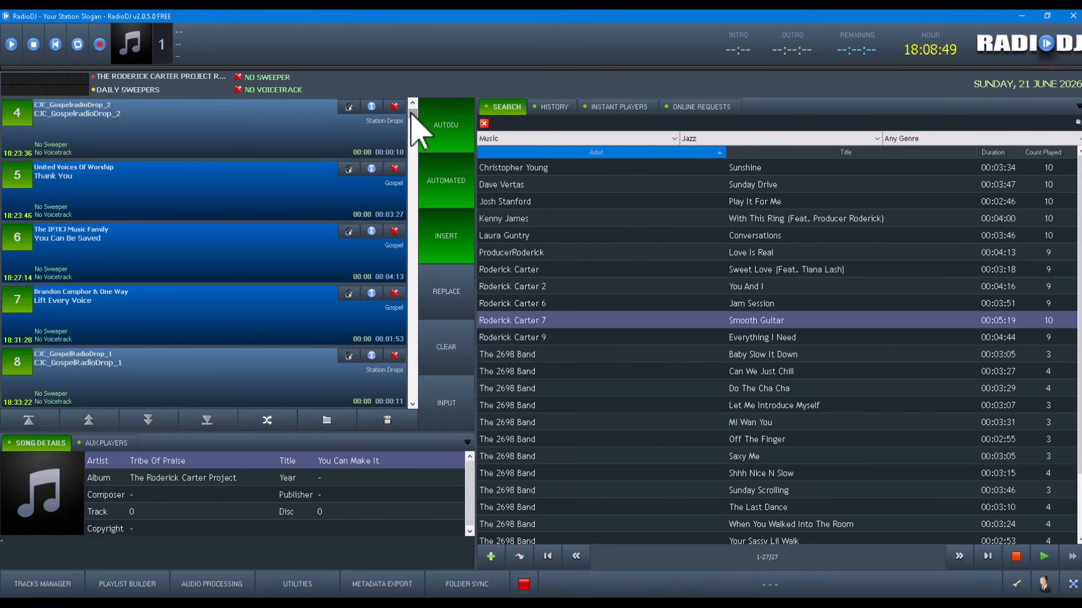
pyautogui.moveTo(410, 112); pyautogui.dragTo(399, 407)
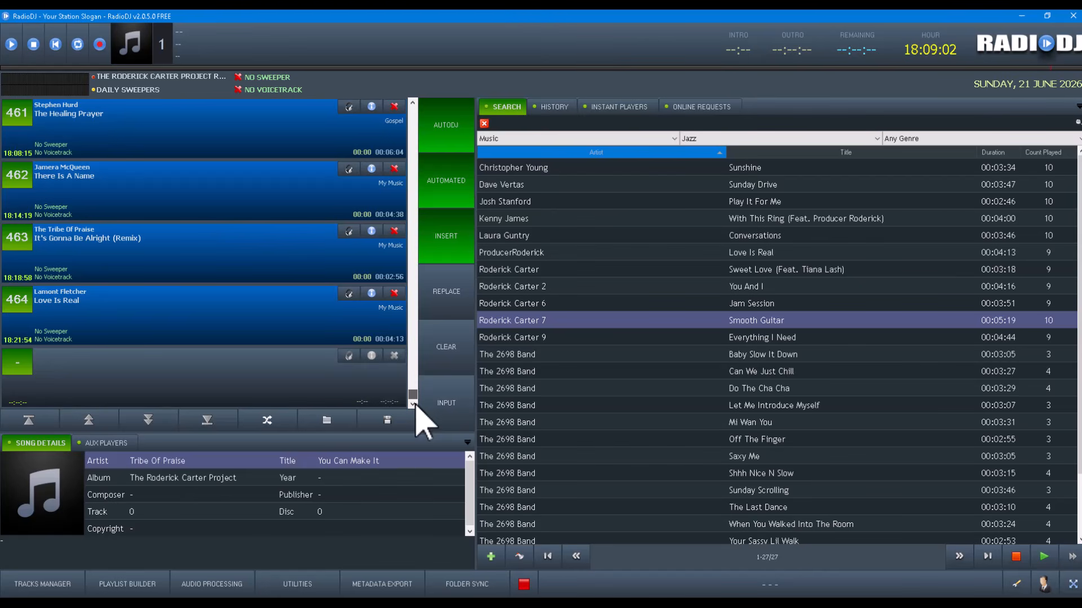
pyautogui.moveTo(413, 395); pyautogui.dragTo(414, 422)
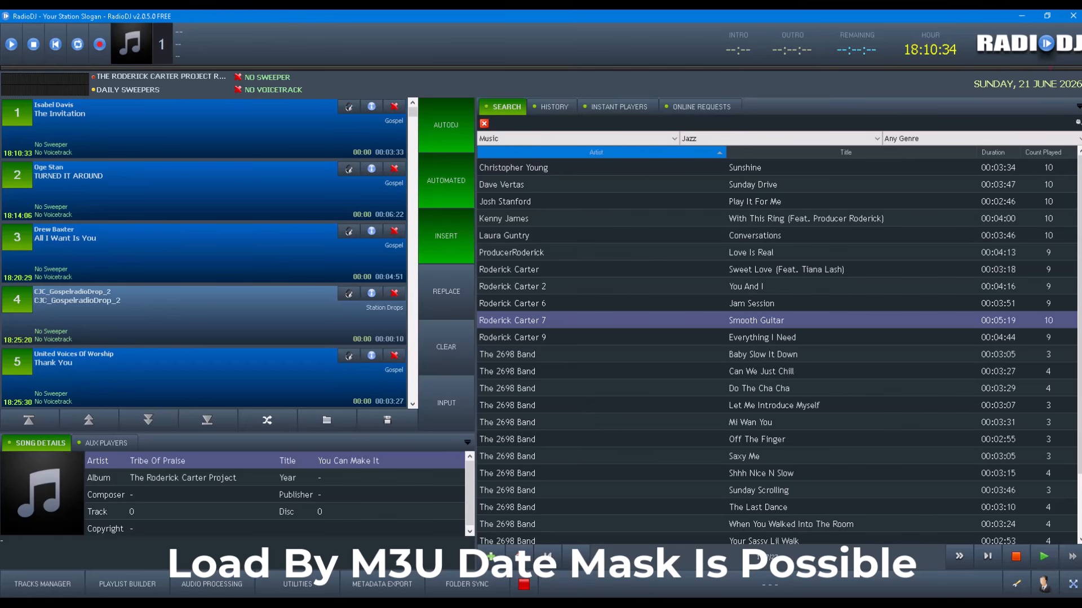
# Switch to CS Rotation2Playlist and review the M3U export settings, generation log, and database connection section
pyautogui.hotkey('alt', 'Tab')
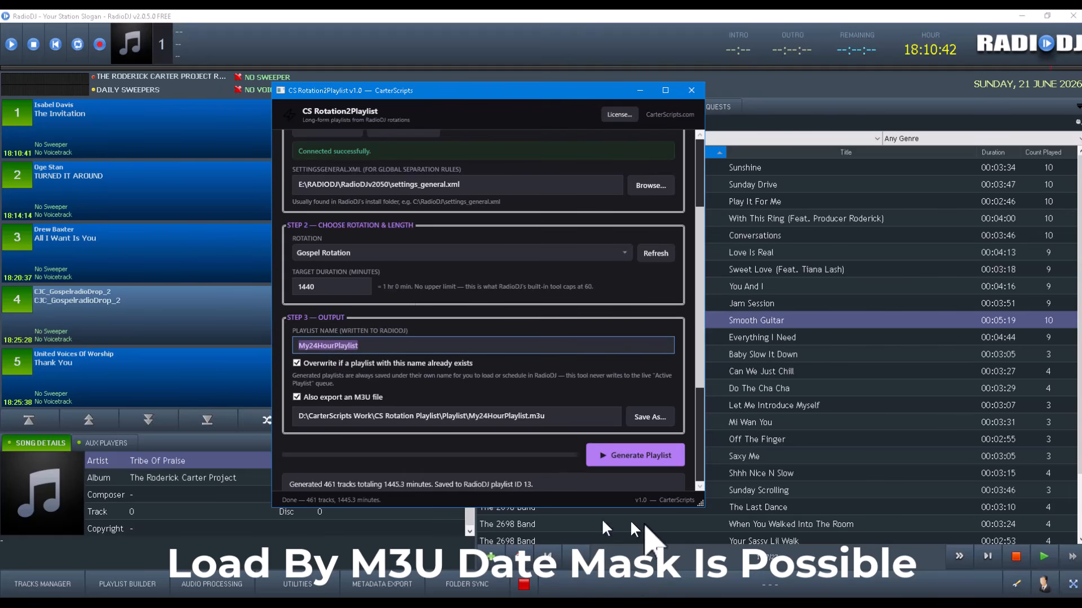
pyautogui.moveTo(701, 359); pyautogui.dragTo(702, 473)
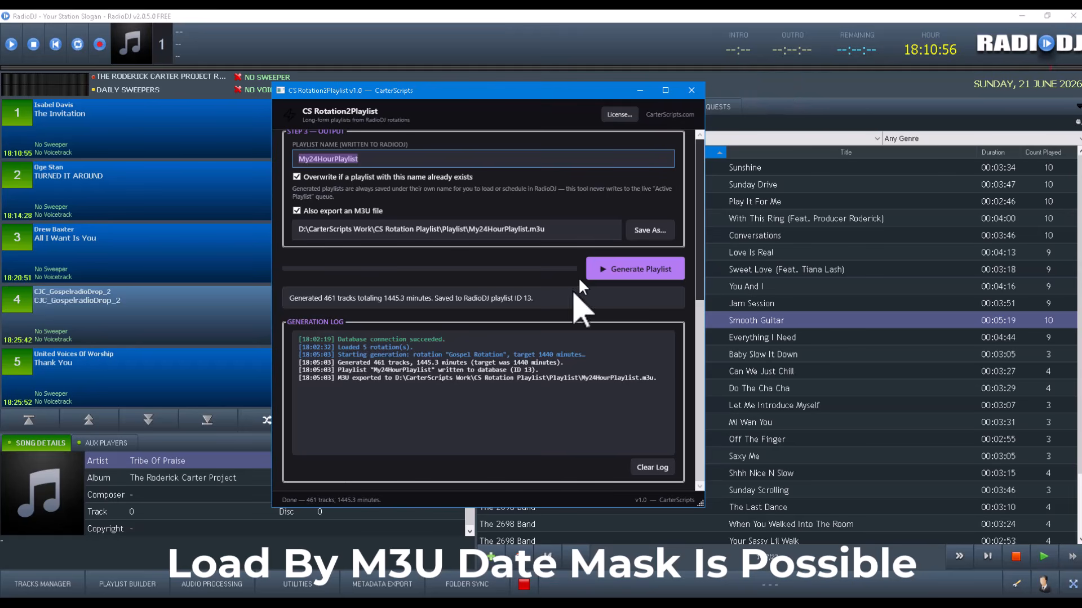
pyautogui.moveTo(700, 476); pyautogui.dragTo(692, 237)
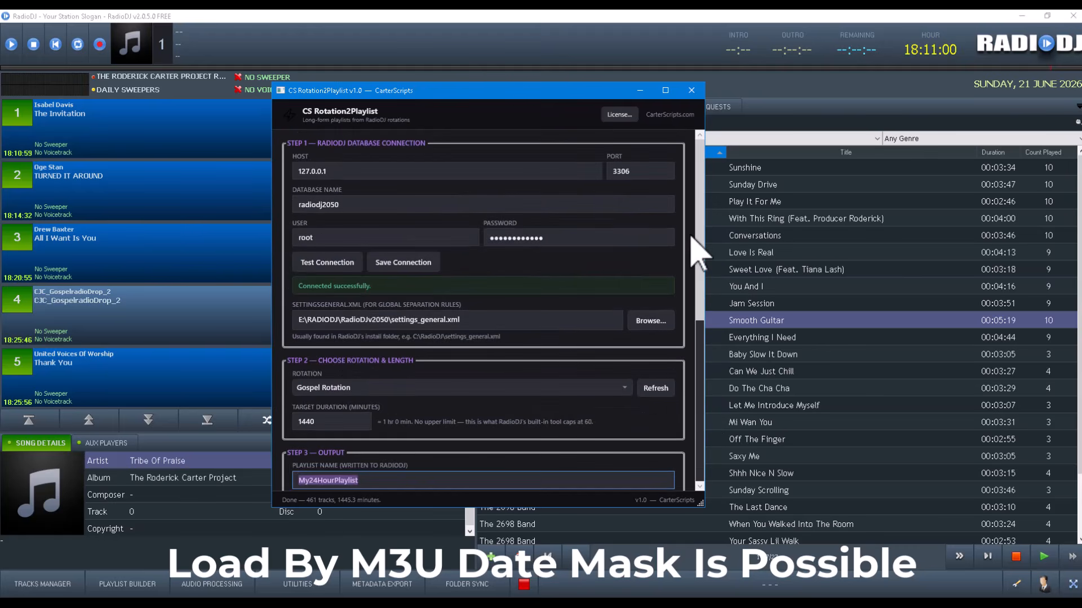